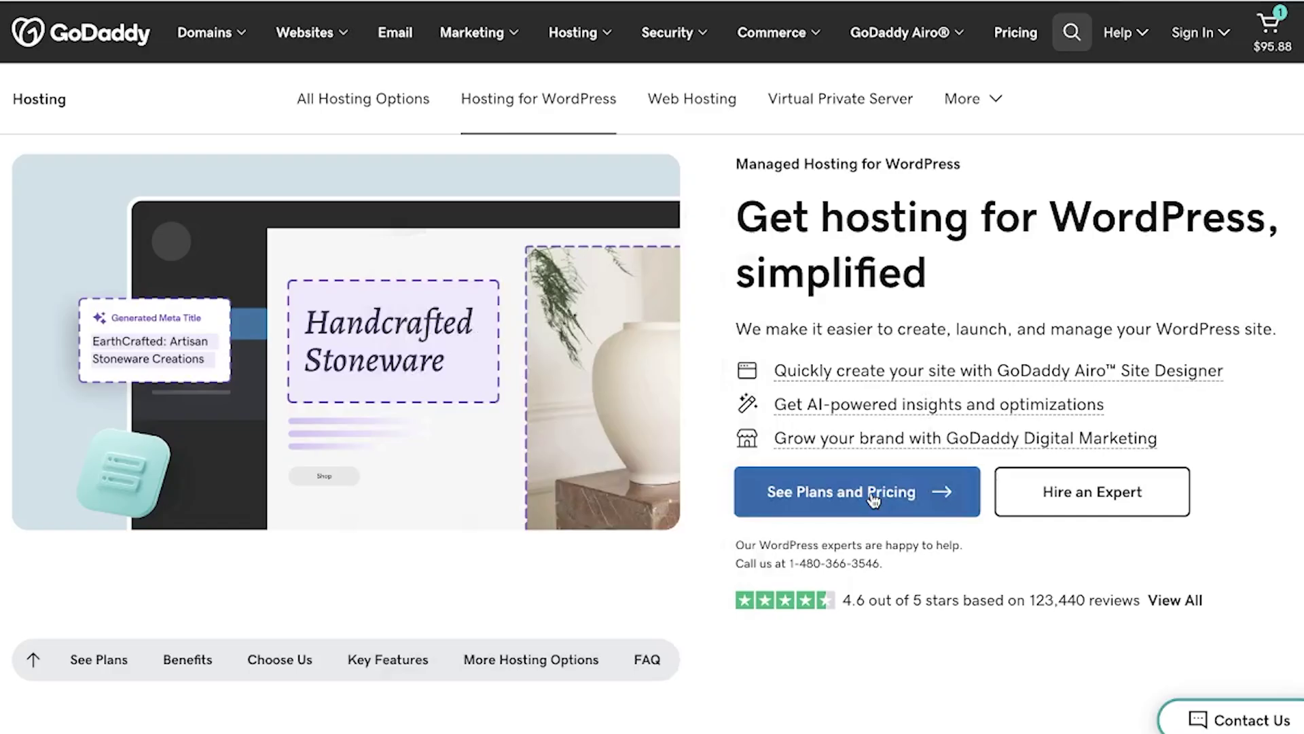
Compare the managed WordPress hosting plans and buy the Hosting for WordPress Basic plan
click(874, 498)
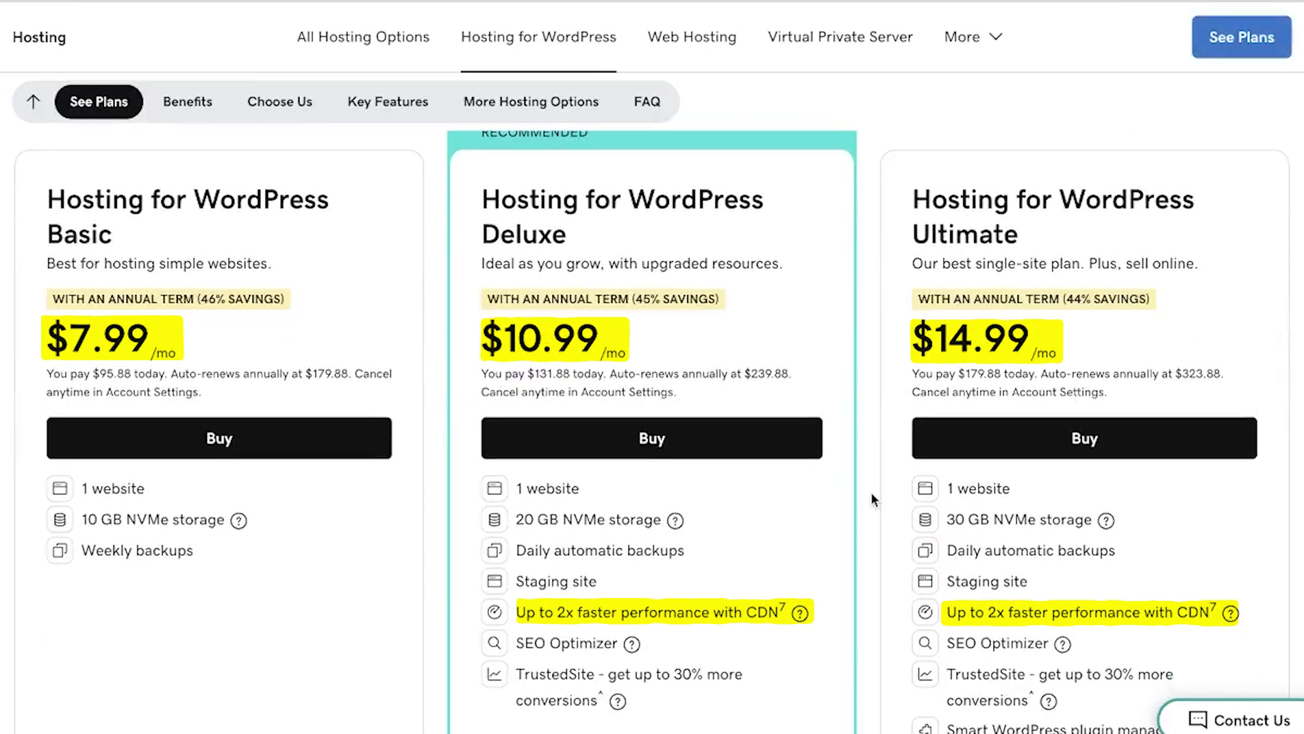
scroll(872, 494, down, 3)
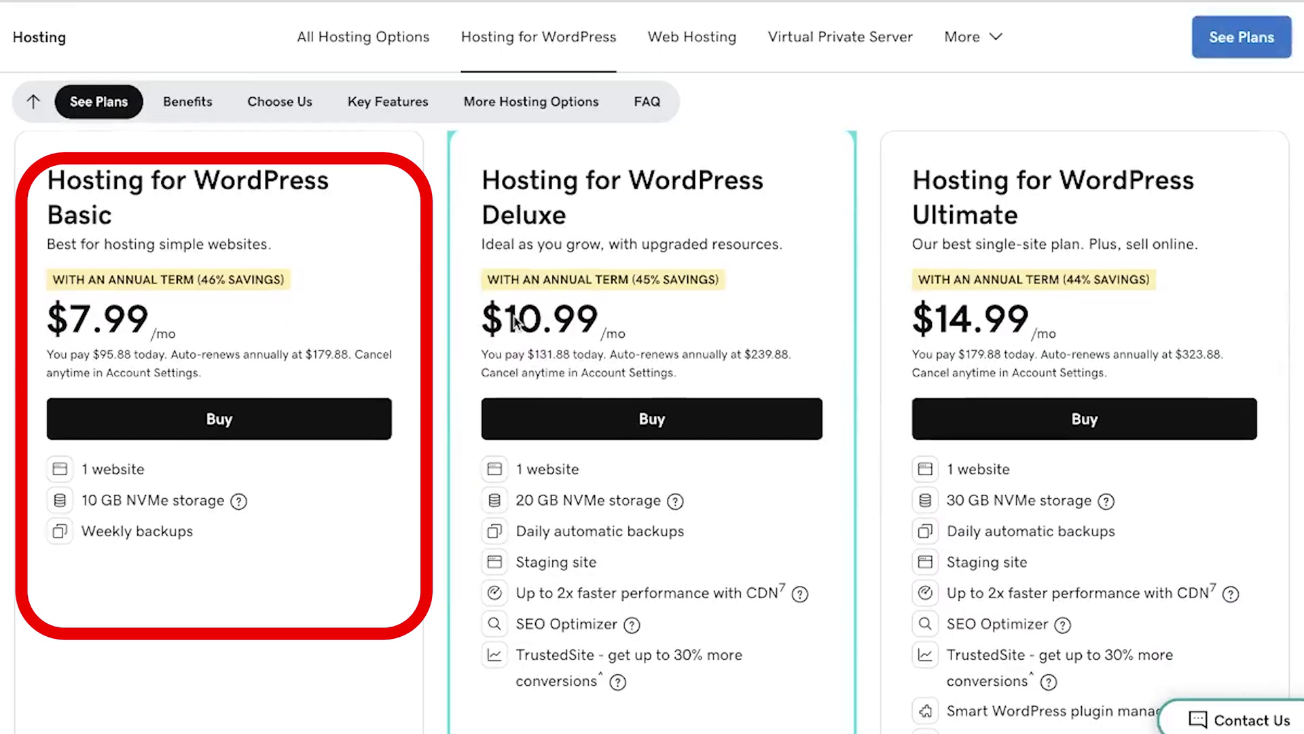
scroll(258, 404, up, 1)
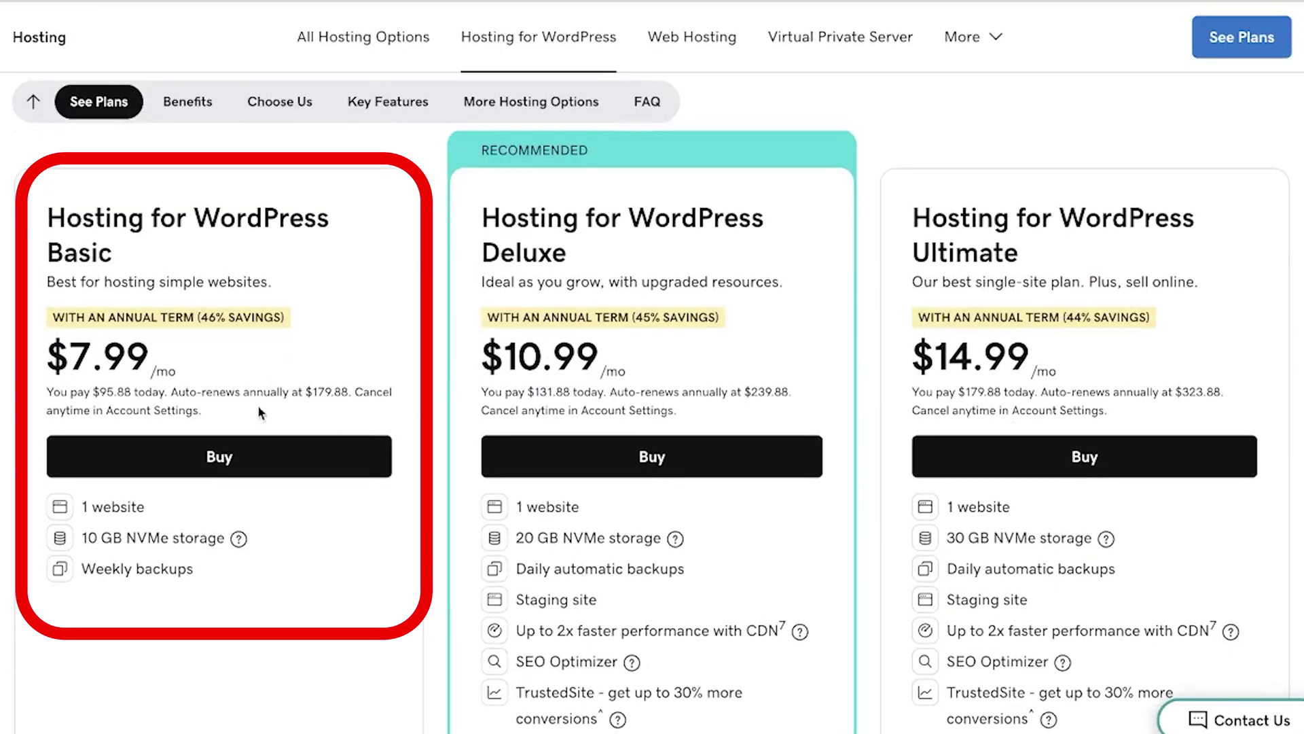
click(243, 457)
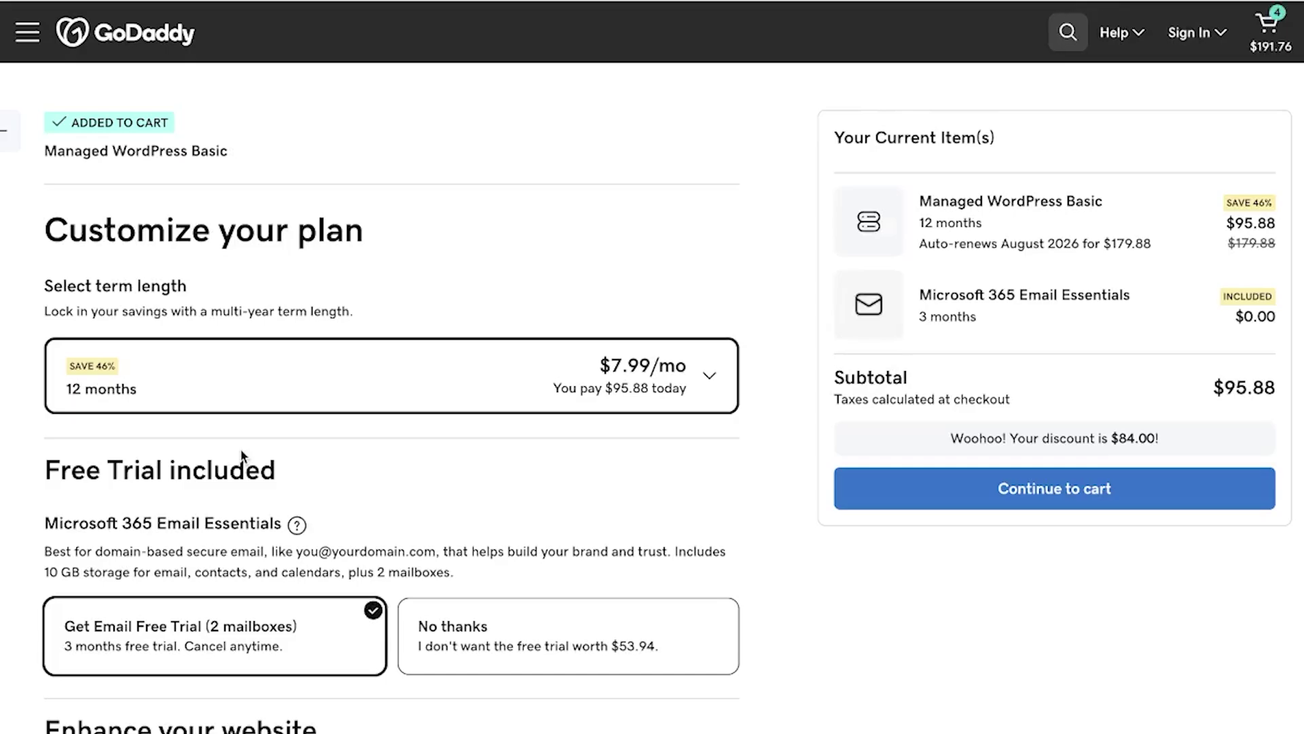
Decline the Microsoft 365 Email Essentials free trial, keep the 12-month term, and continue to the cart
click(577, 632)
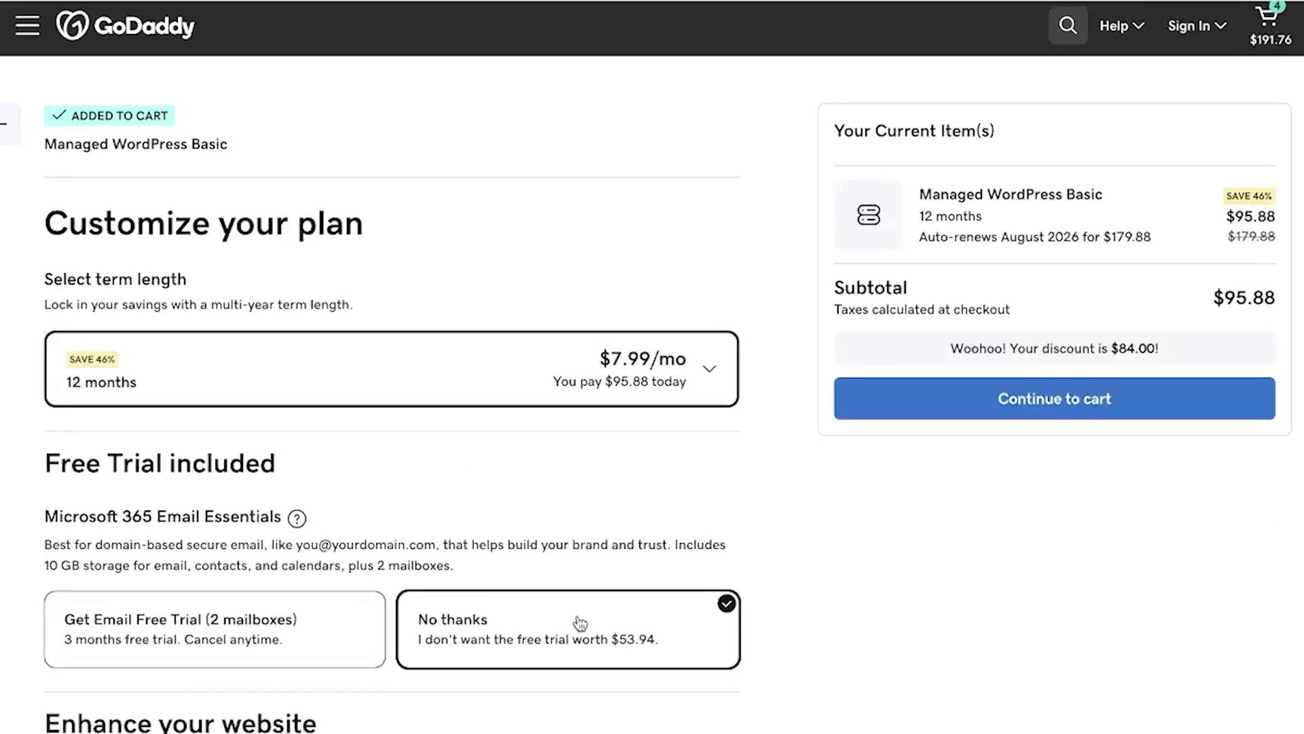
scroll(870, 543, down, 2)
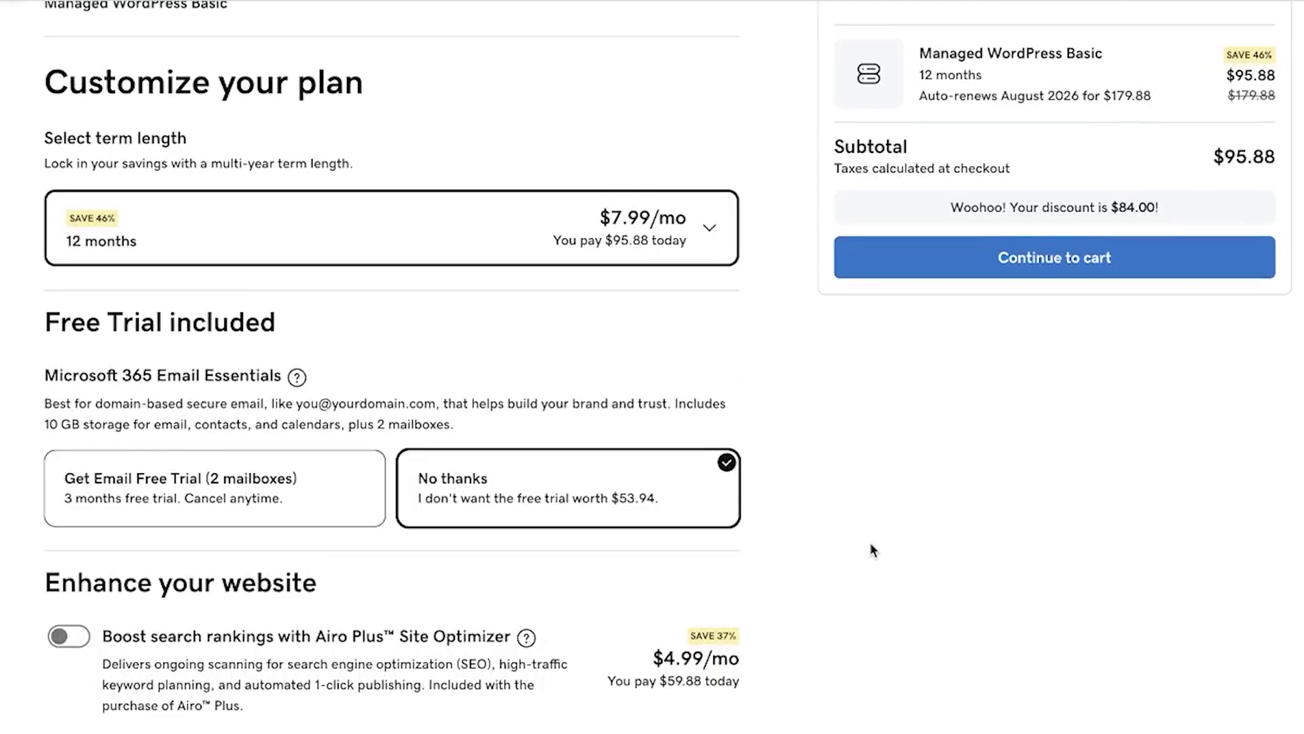
scroll(1040, 447, up, 2)
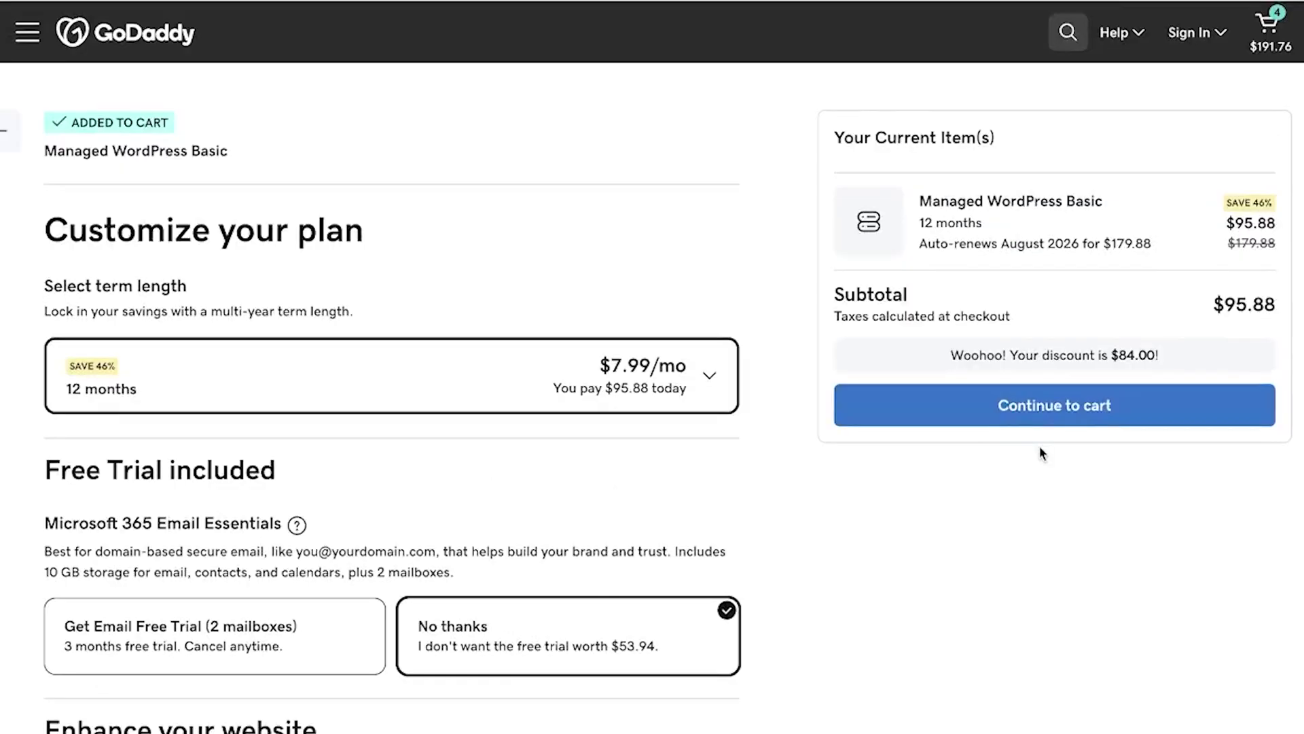
click(1033, 412)
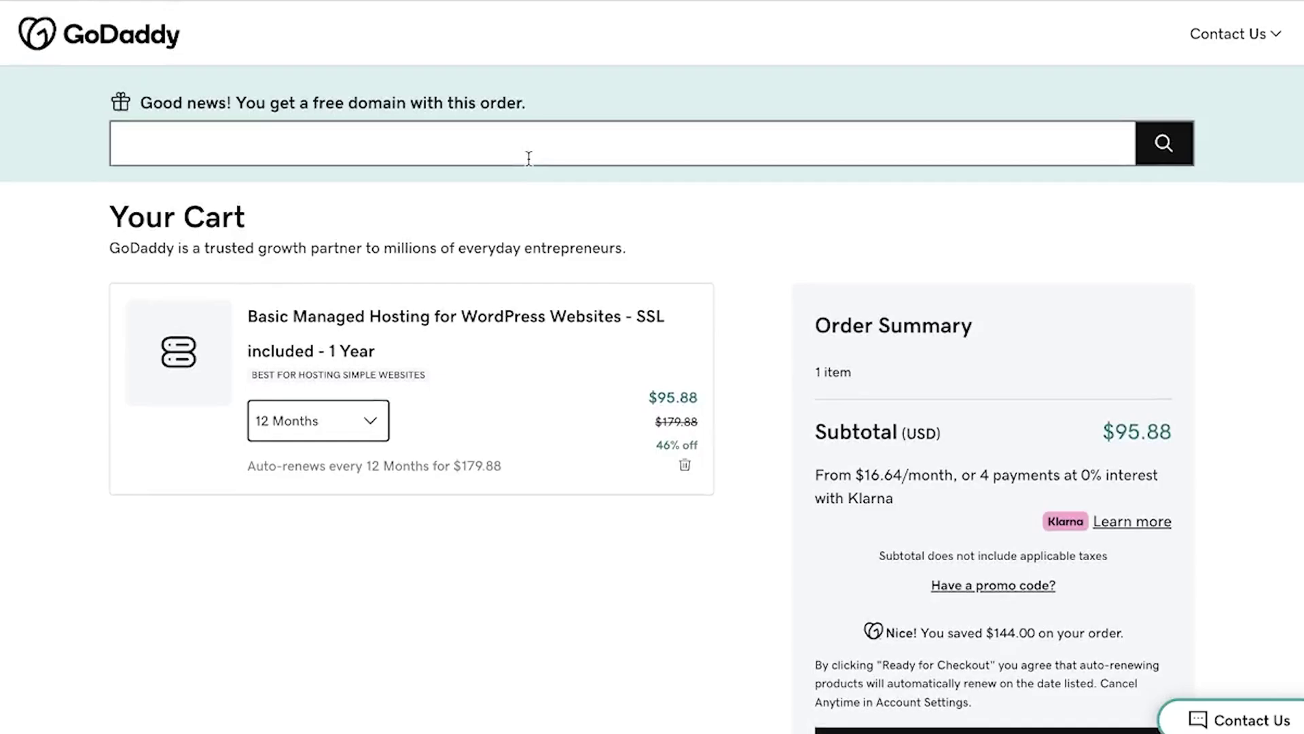
Search for the free domain carnivoreelectrolytesshop.com and add it to the cart
click(440, 135)
text(carnivoreelect)
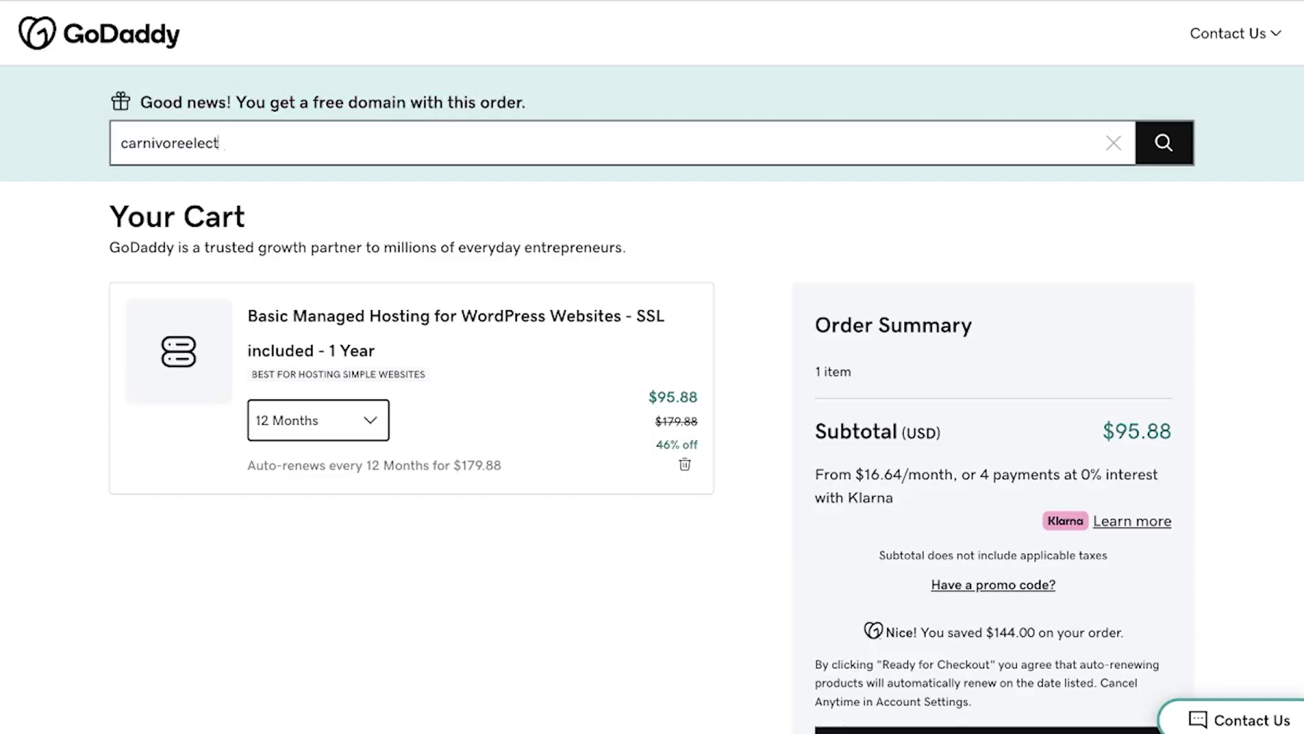
text(rolytesshop.com)
key(Return)
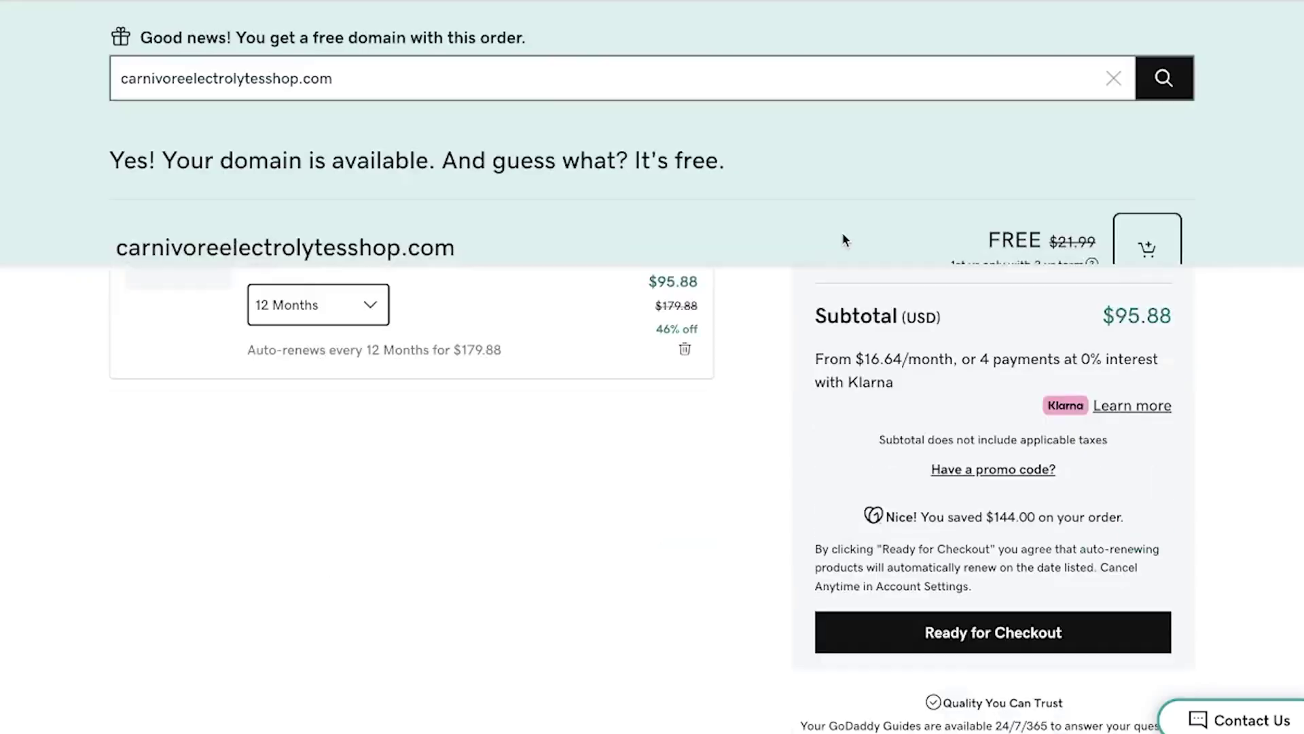
scroll(754, 209, down, 4)
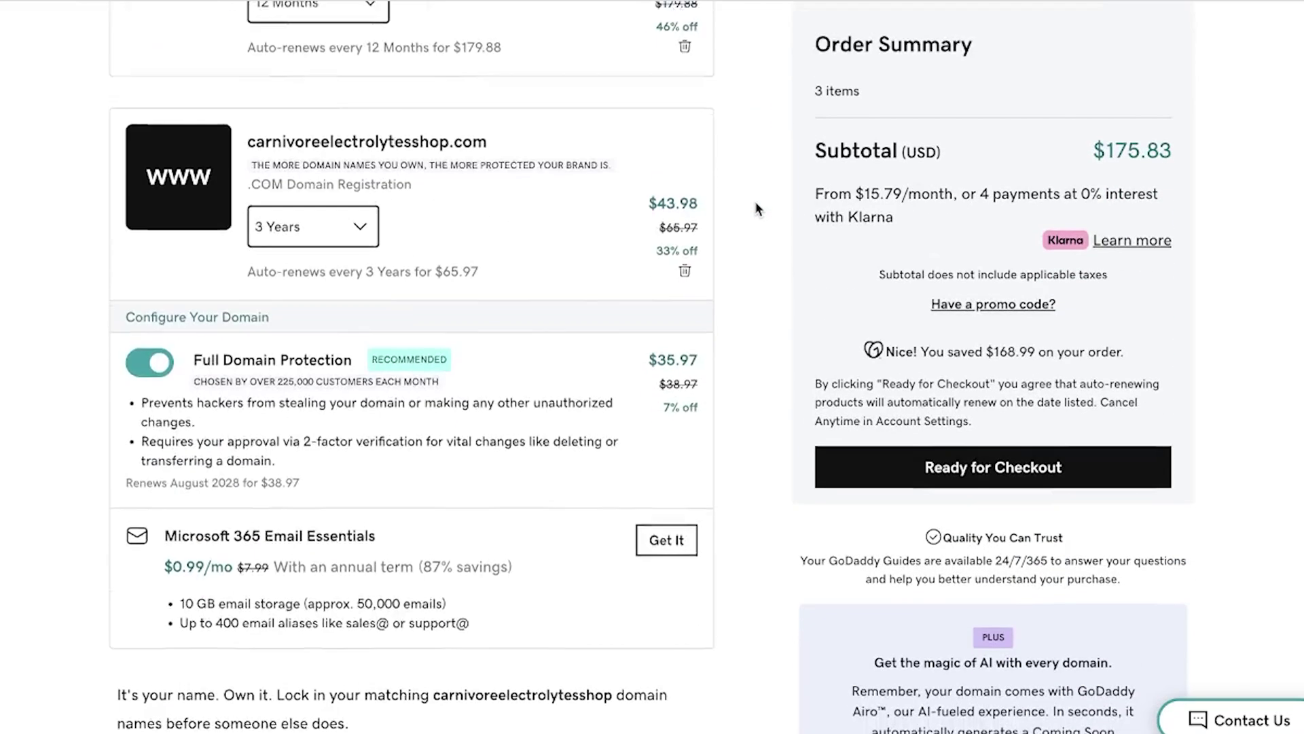
Proceed to checkout and create the account with the filled-in details, leaving text updates unselected
scroll(759, 209, up, 2)
click(1005, 625)
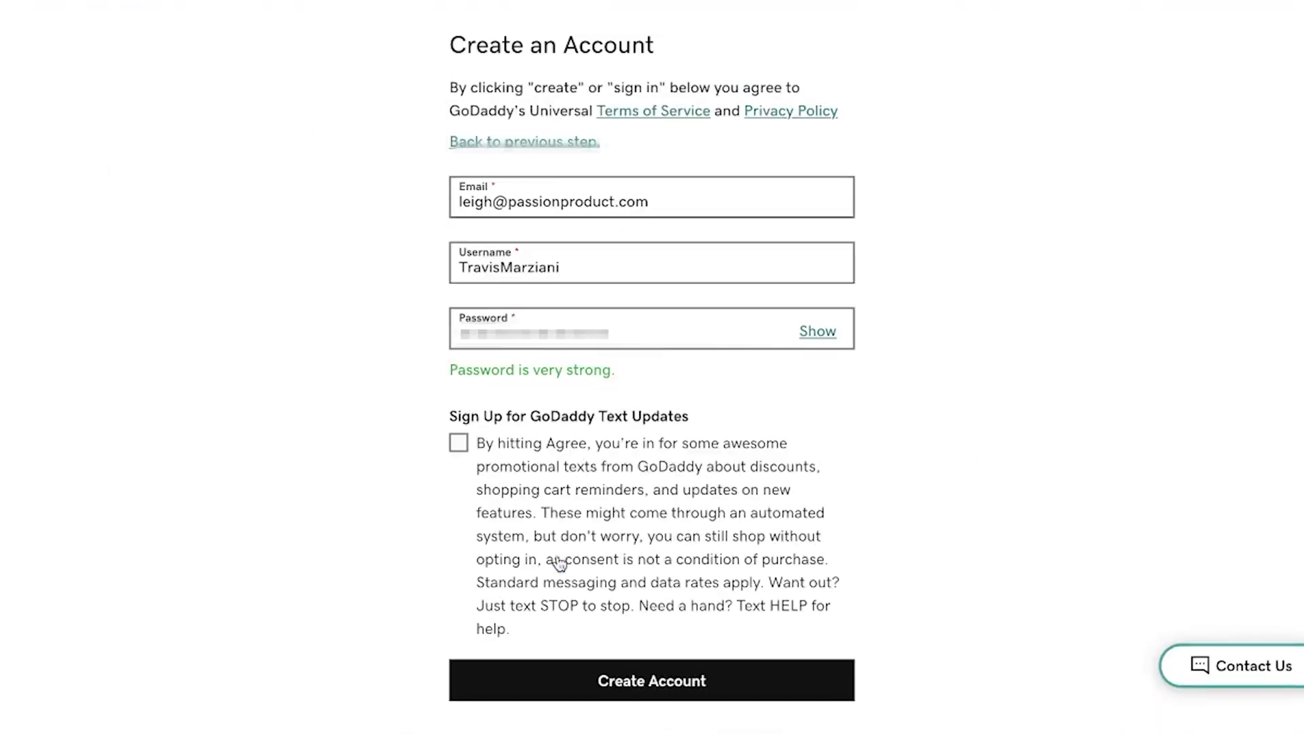
click(592, 679)
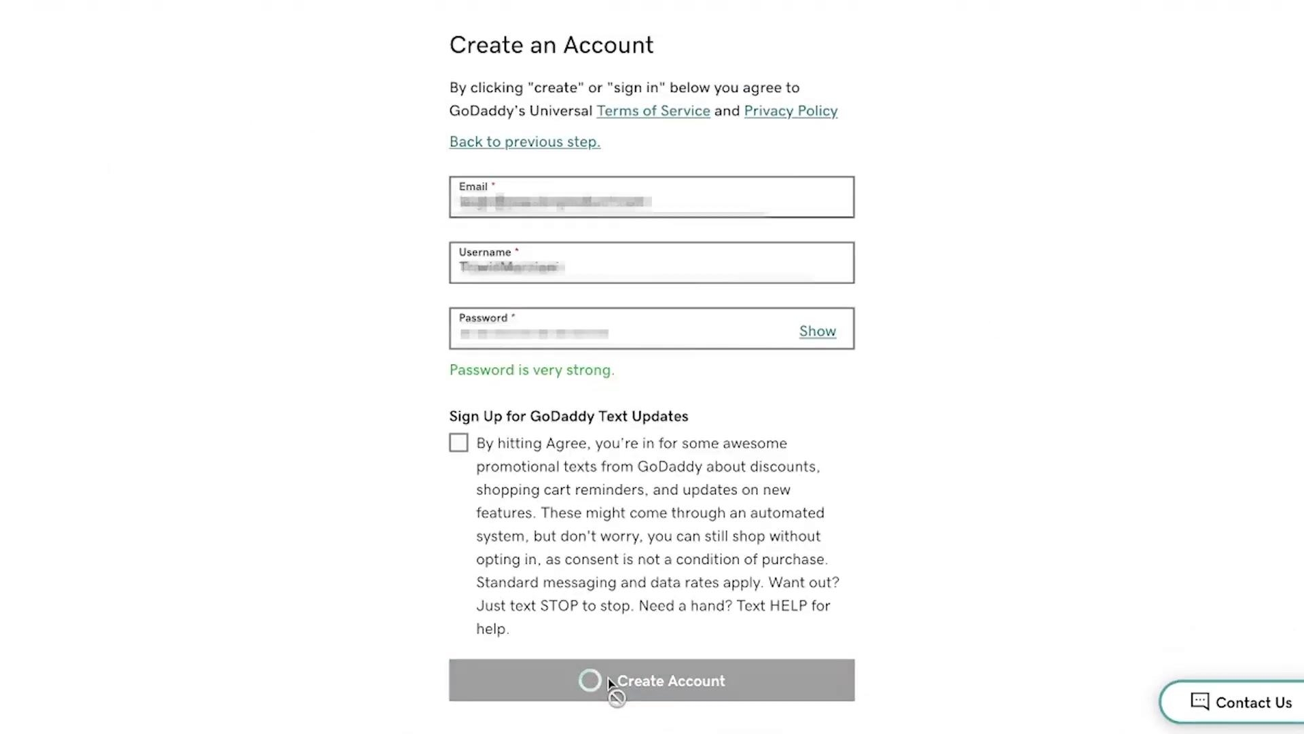
Start setting up a new WordPress site and specify that it is being built for myself
click(326, 401)
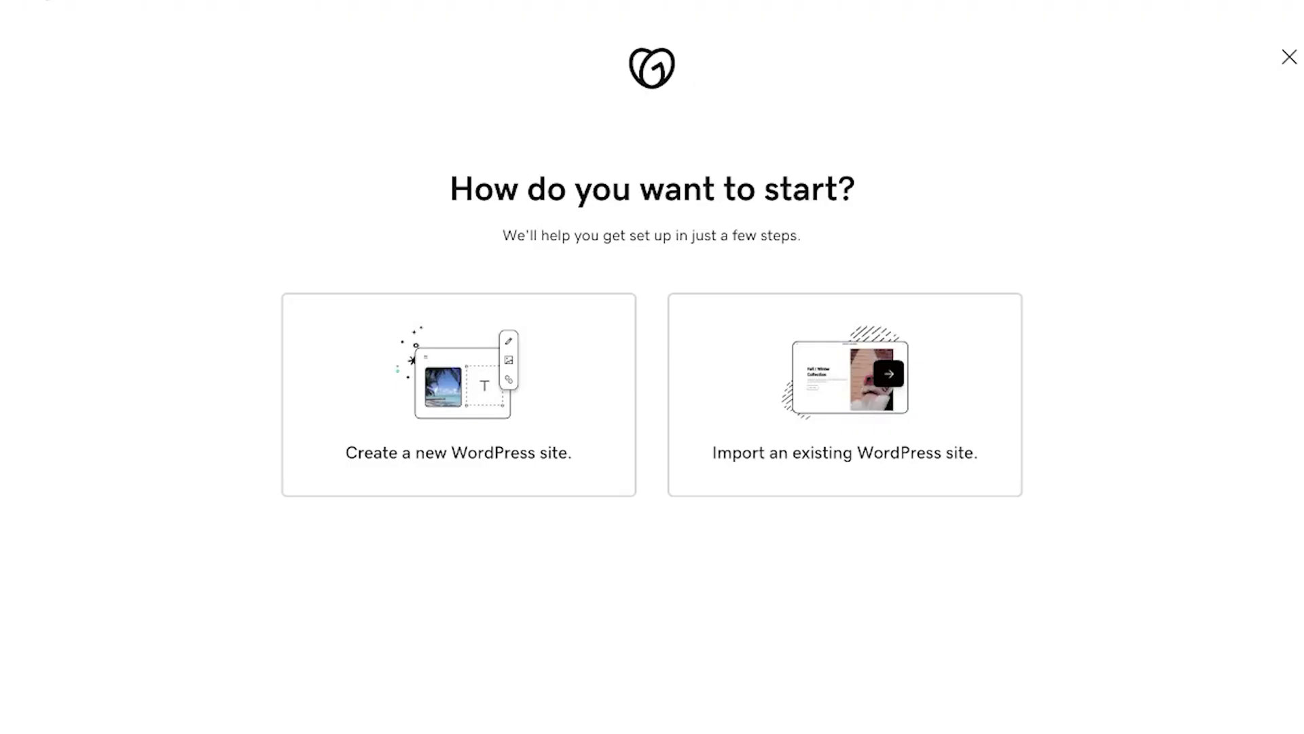
click(417, 422)
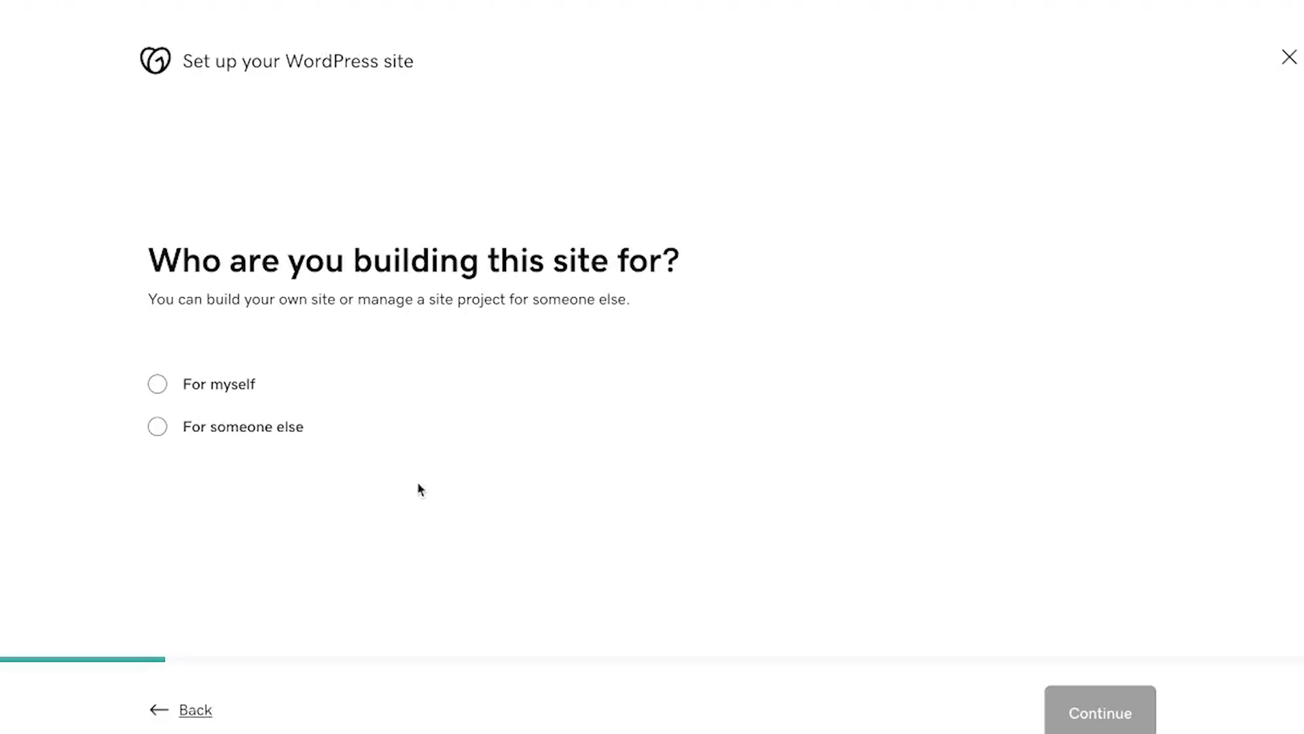
click(232, 382)
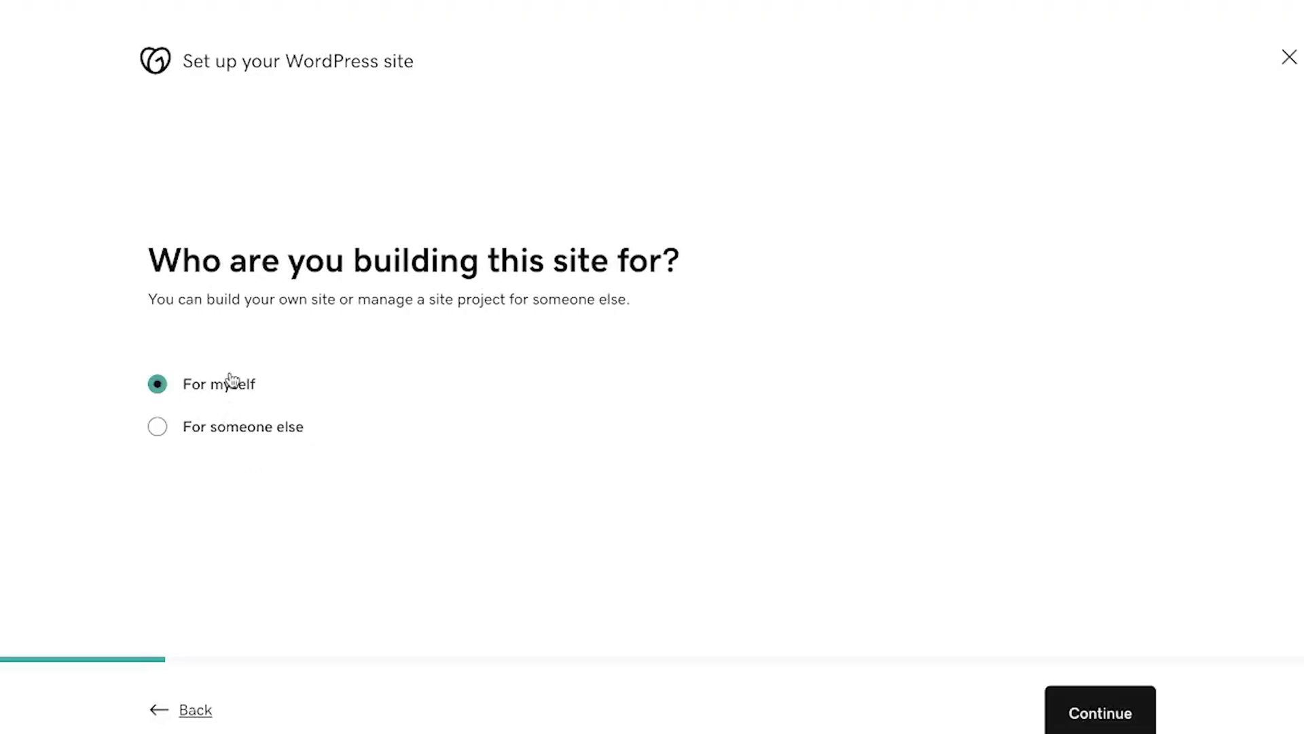
click(1082, 725)
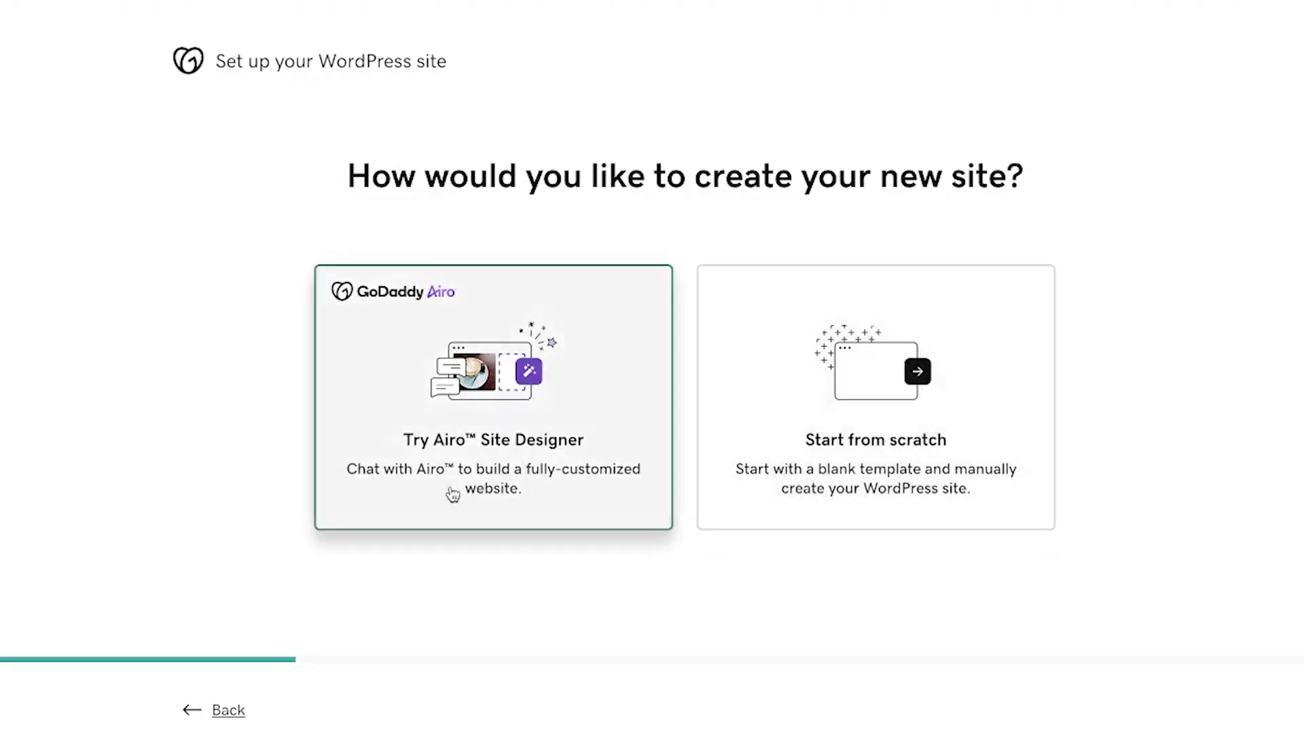
Choose Airo Site Designer and submit the idea "I want a website about the carnivore diet and the benefits of electrolytes"
click(562, 522)
text(I want a website about the c)
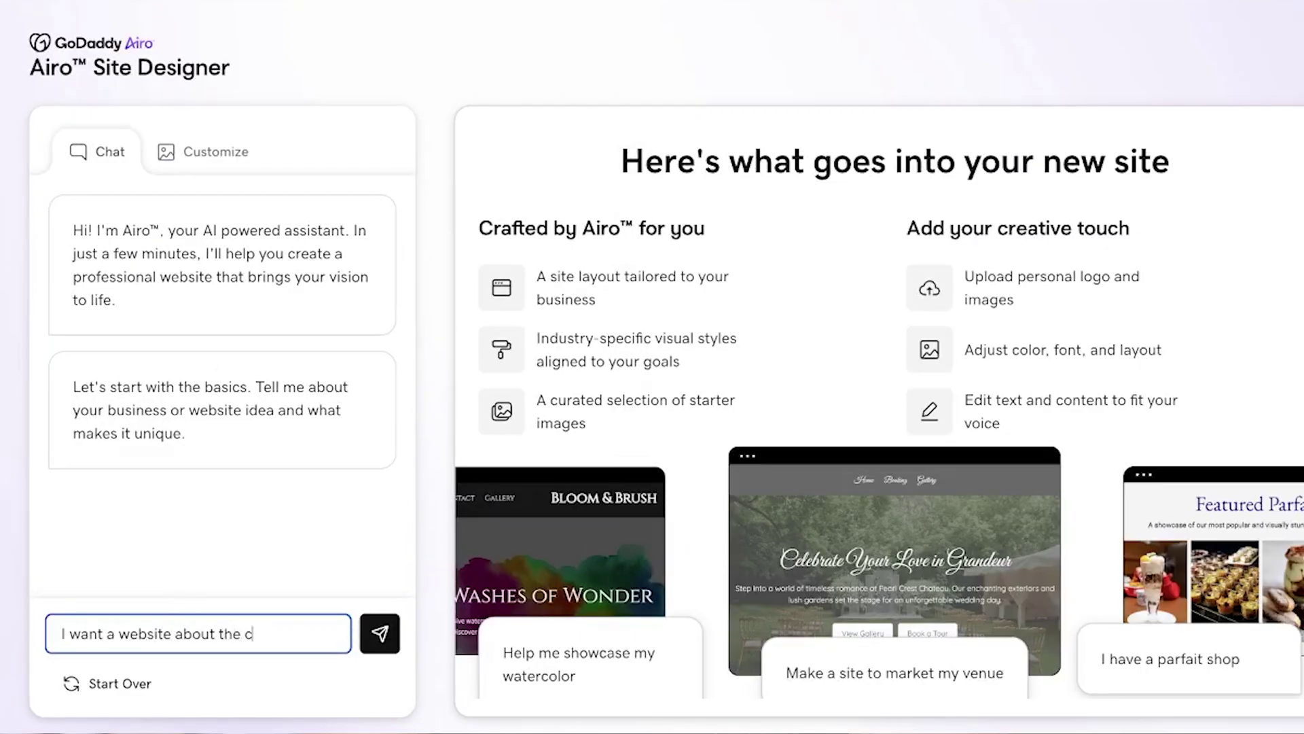
text(arnivore diet and the benefits of)
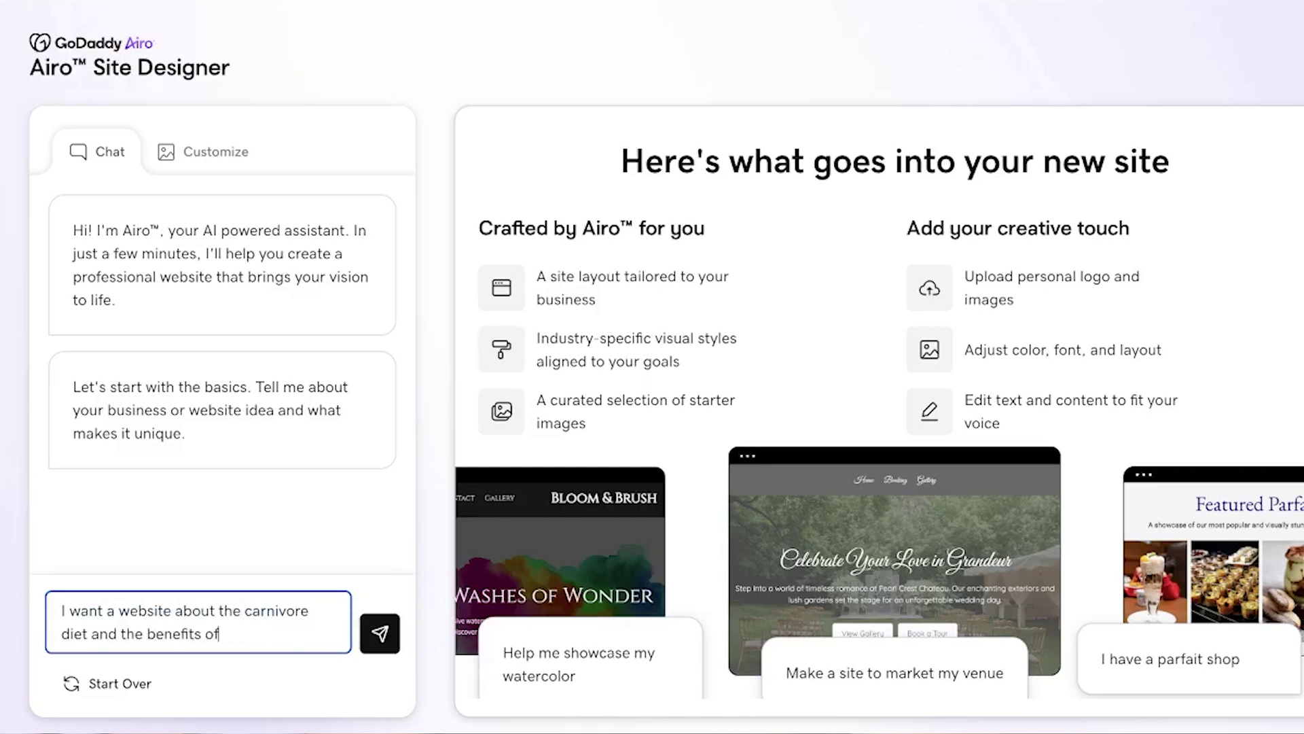
text( electrolytes)
key(Return)
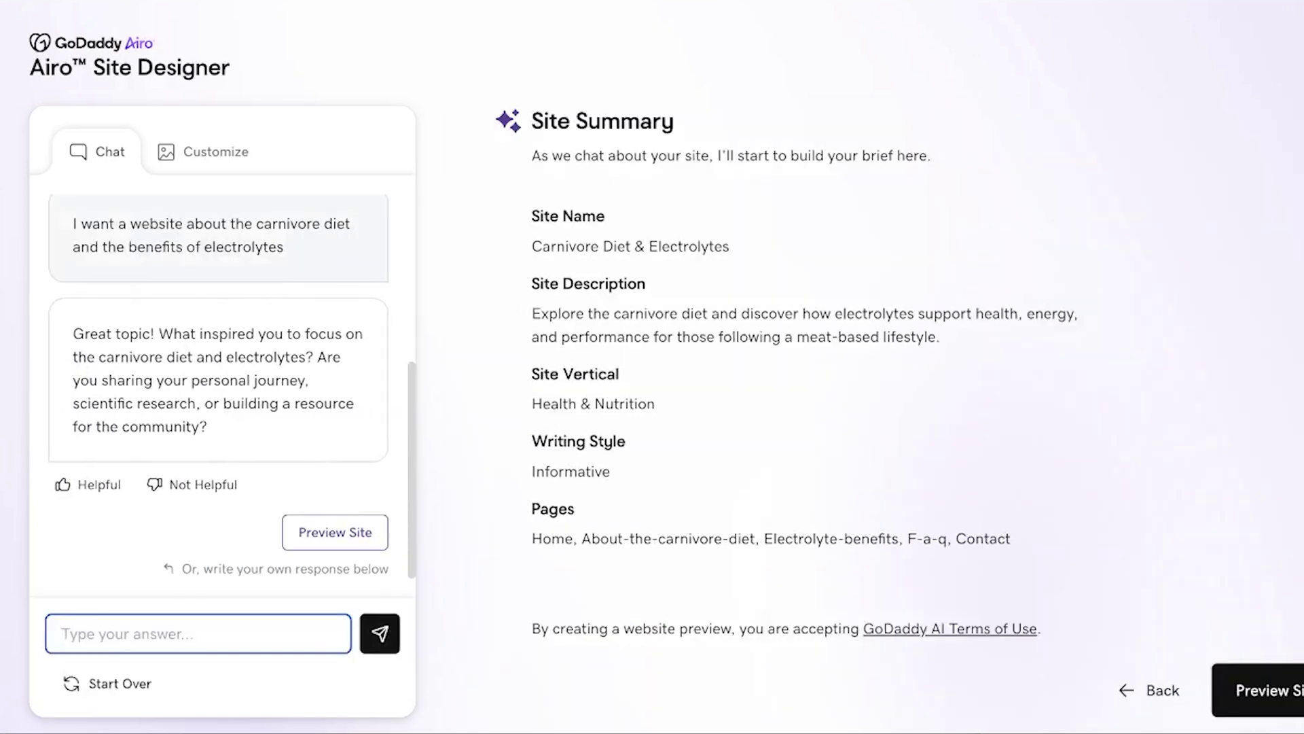
Tell Airo the site is for articles, blogs and selling my electrolytes, and that the vibe should be bold and confident
text(I want a site for articles and blogs, and to sell my electrolytes)
click(387, 651)
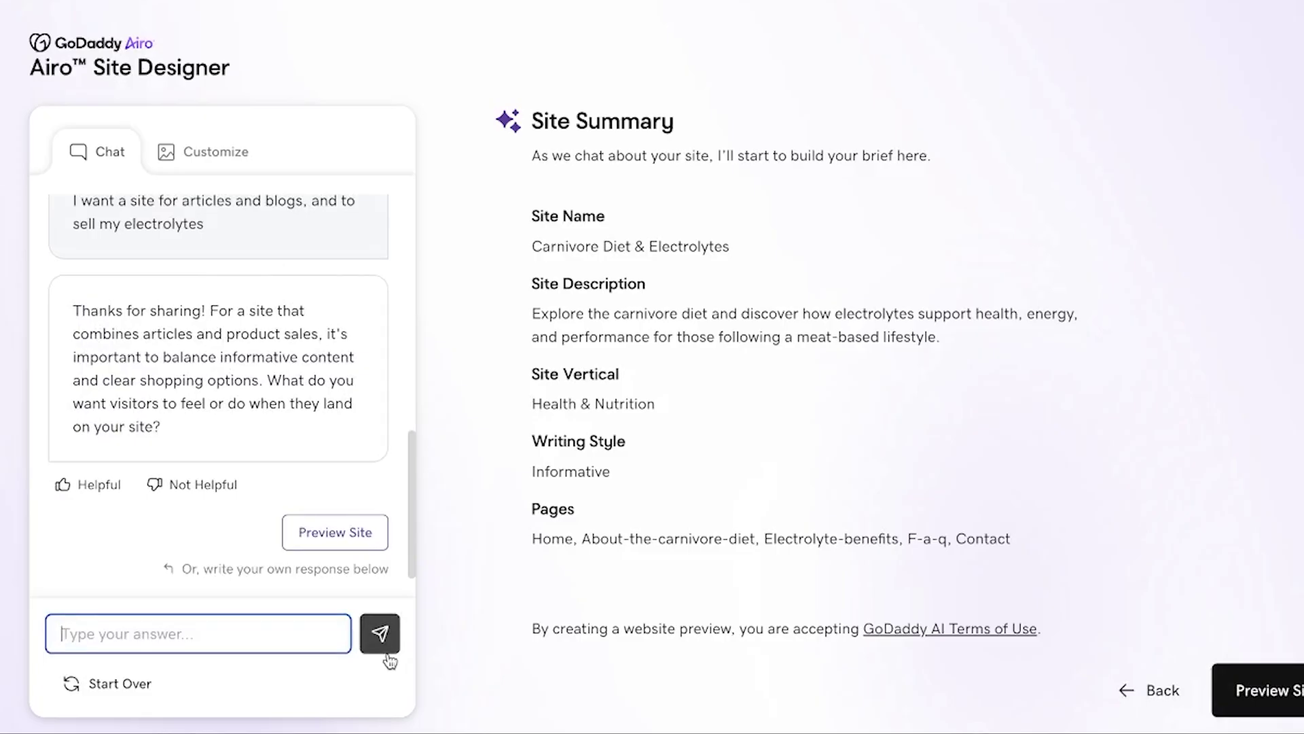
text(I wa)
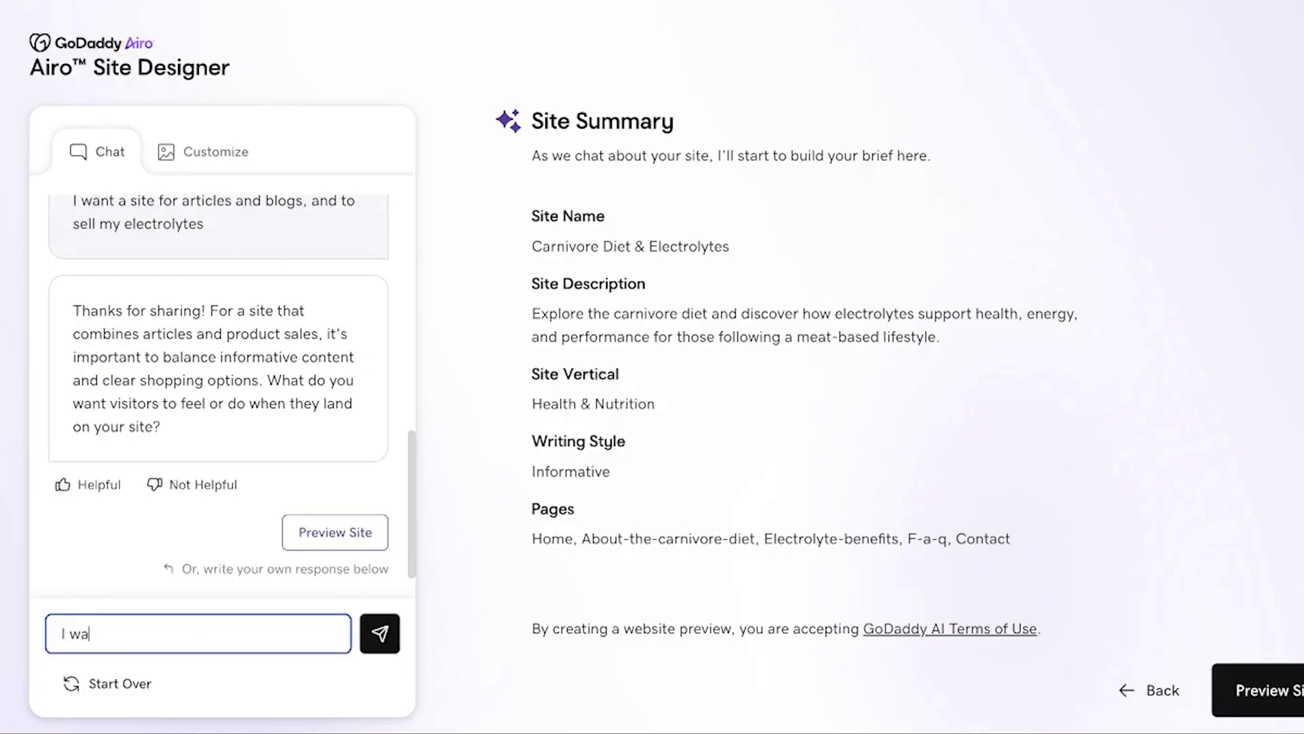
text(nt the vibe to be bold and confident)
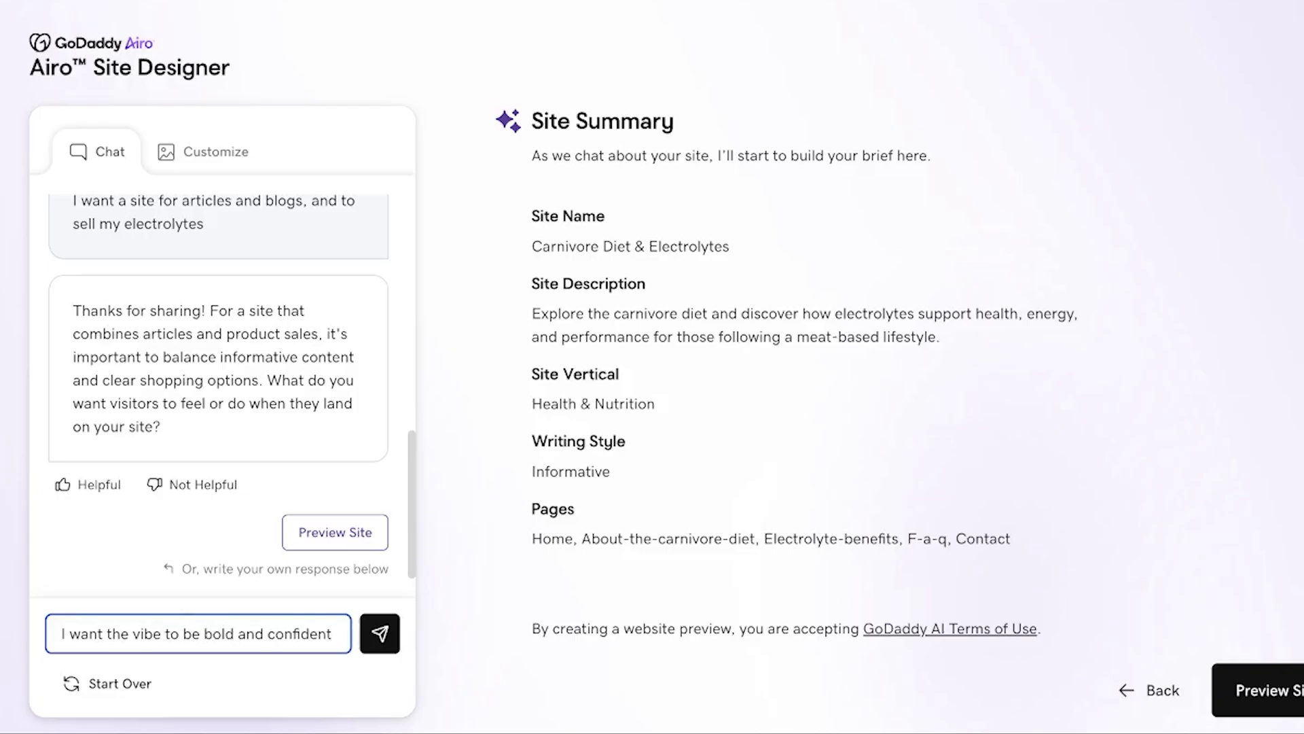
key(Return)
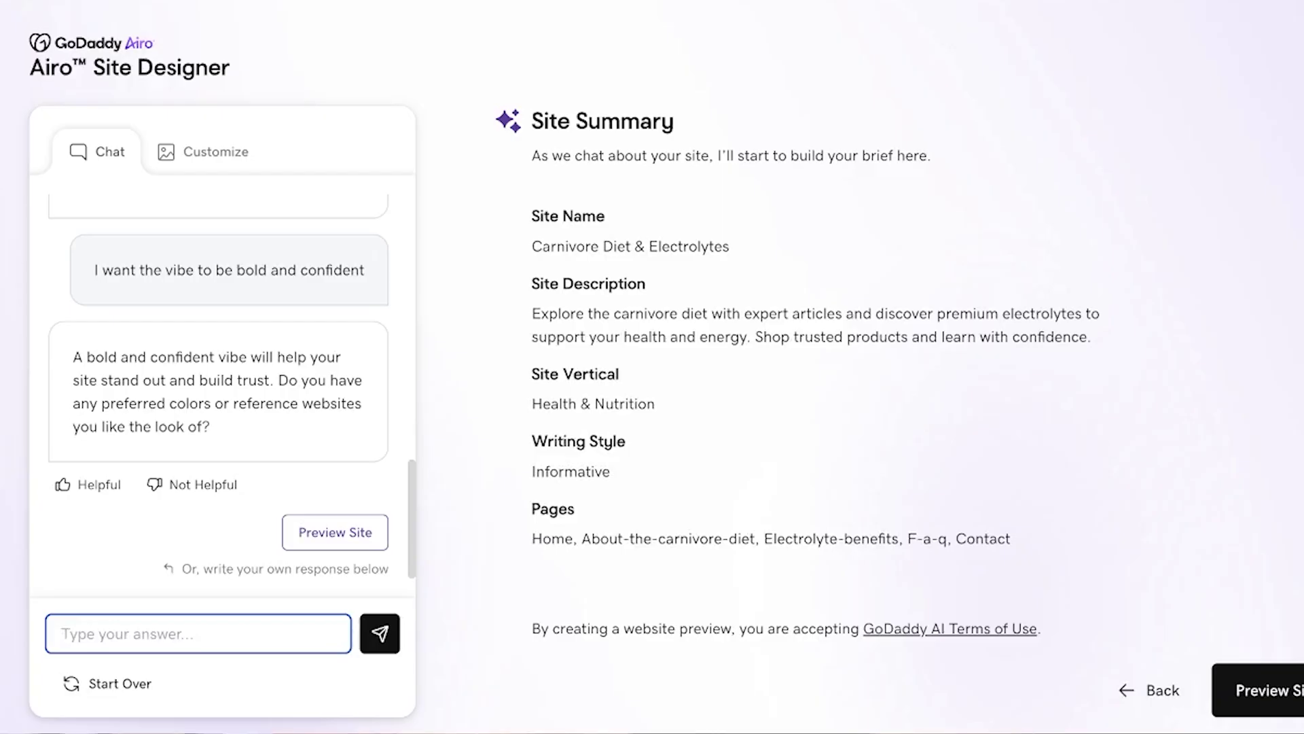
Request a red background with yellow, white and black text, and specify "Poppins, bold" as the font
text(Red background, and text should be yellow, white, and black)
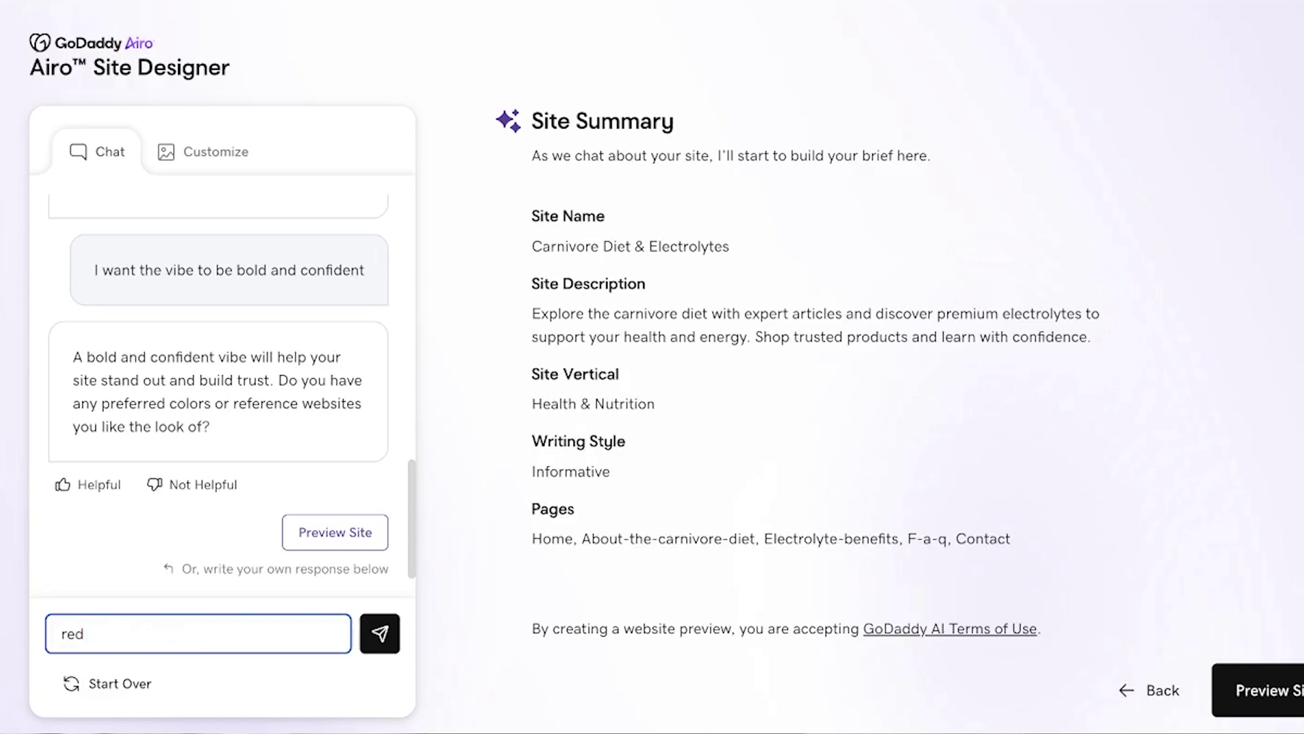
key(Return)
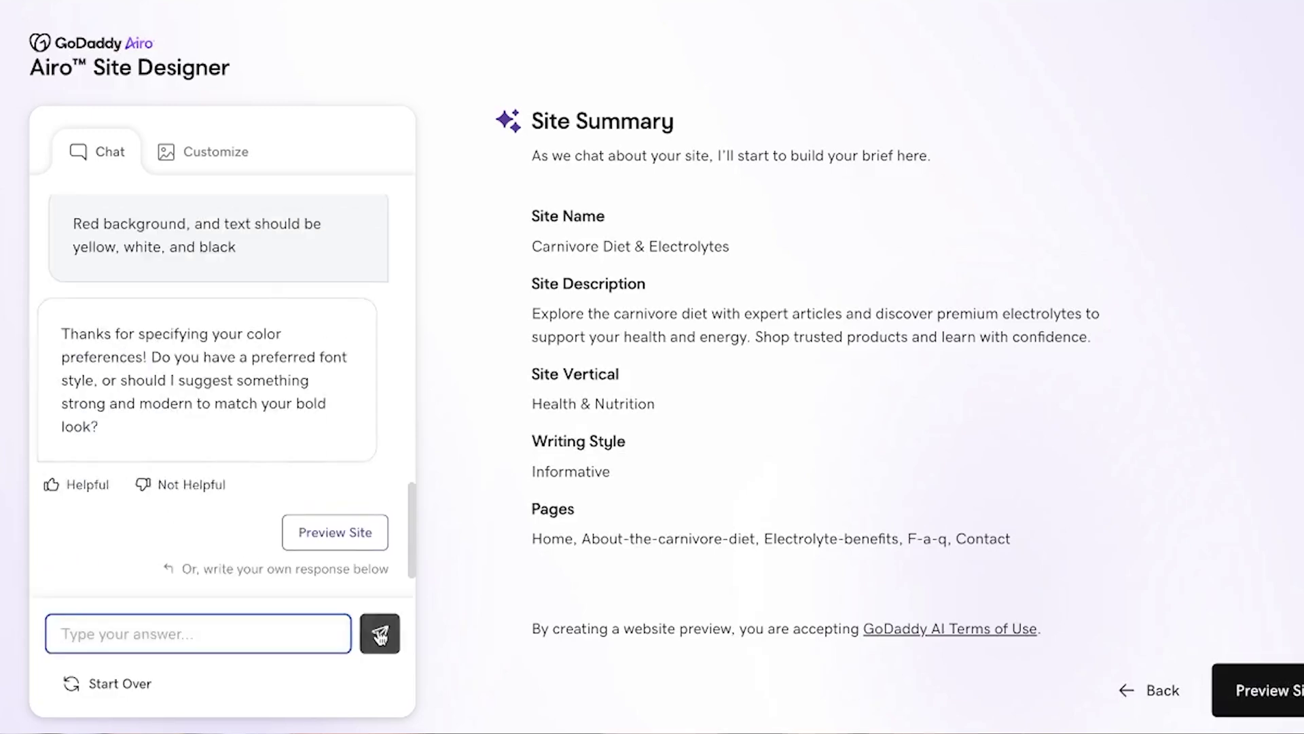
text(Poppins, bold)
click(388, 644)
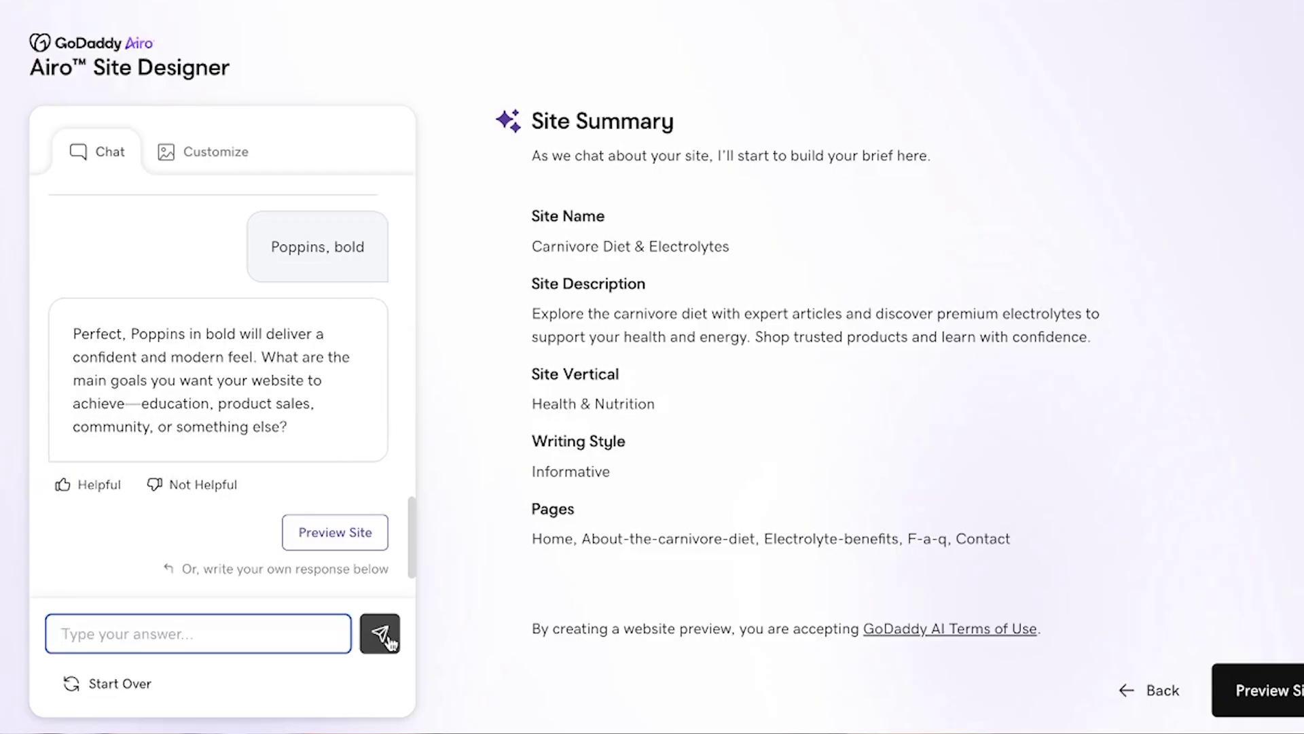
Submit the site goal "Build community and also sell electrolytes" and generate the site preview
text(Build commu)
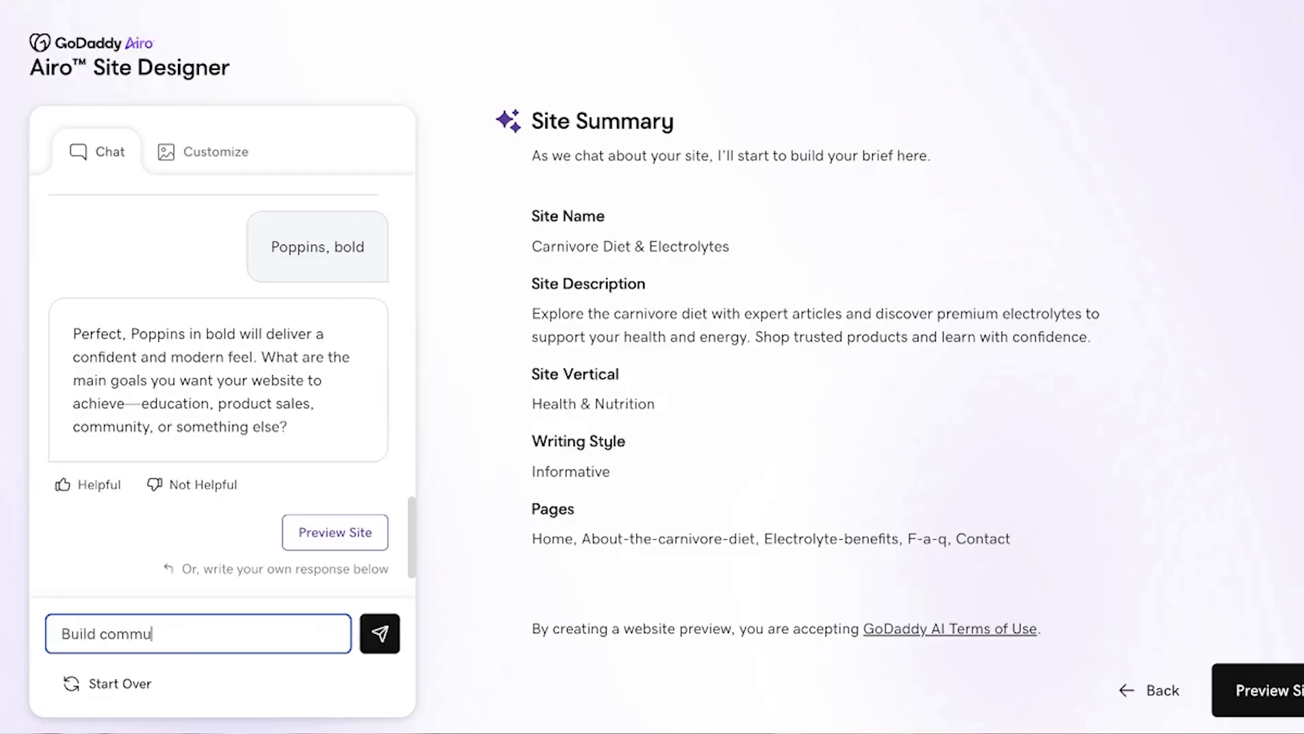
text(nity and also sell electrolytes)
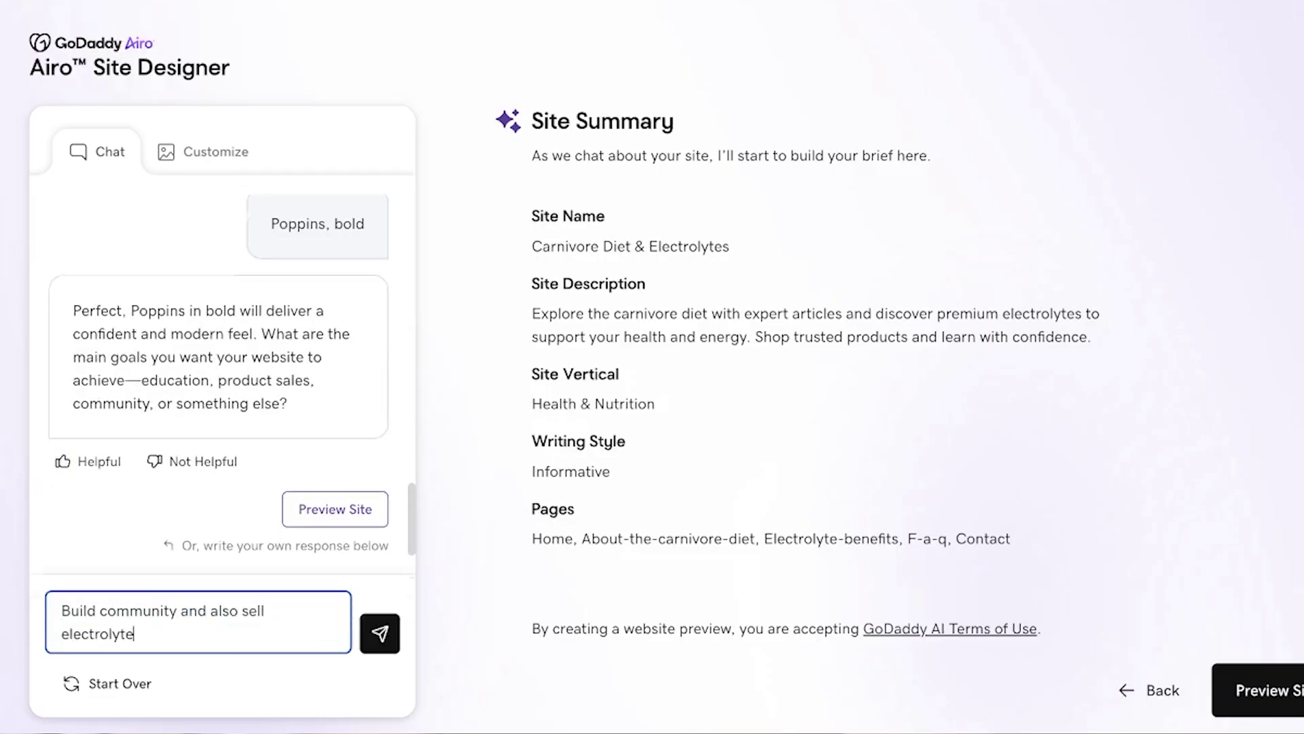
click(381, 634)
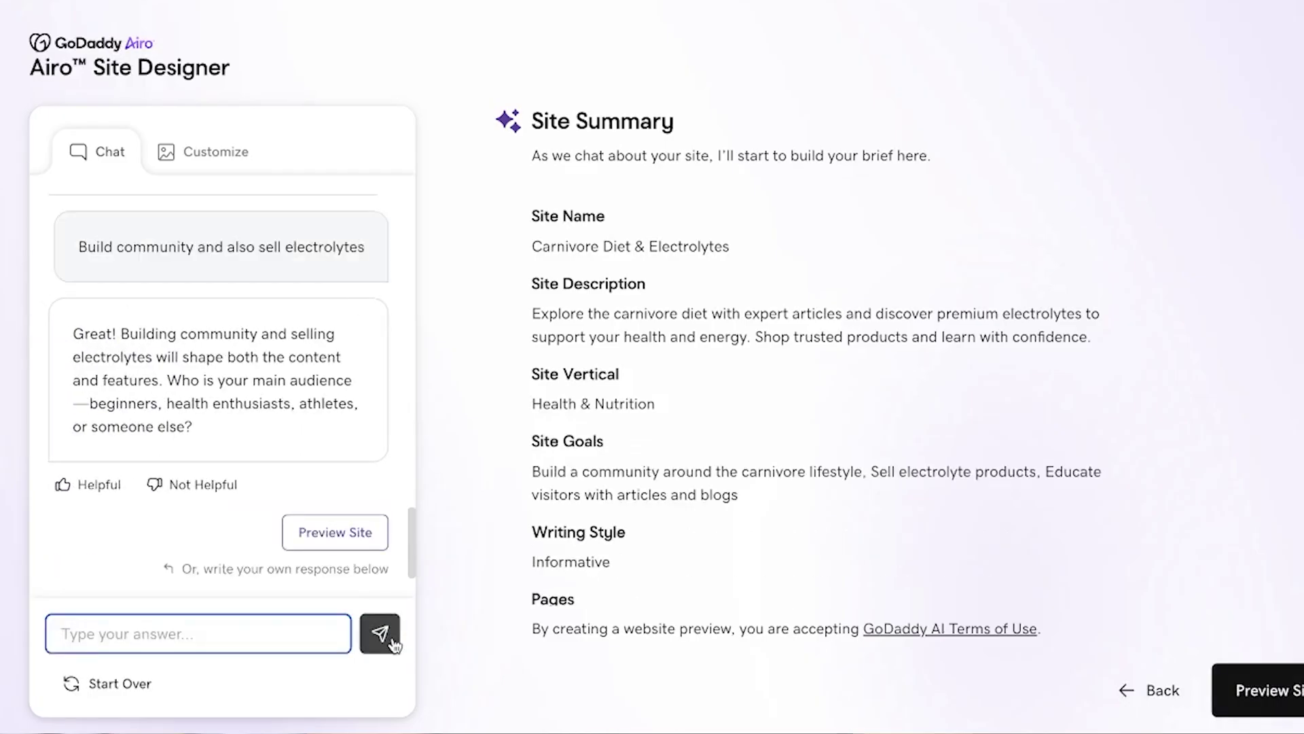
click(334, 533)
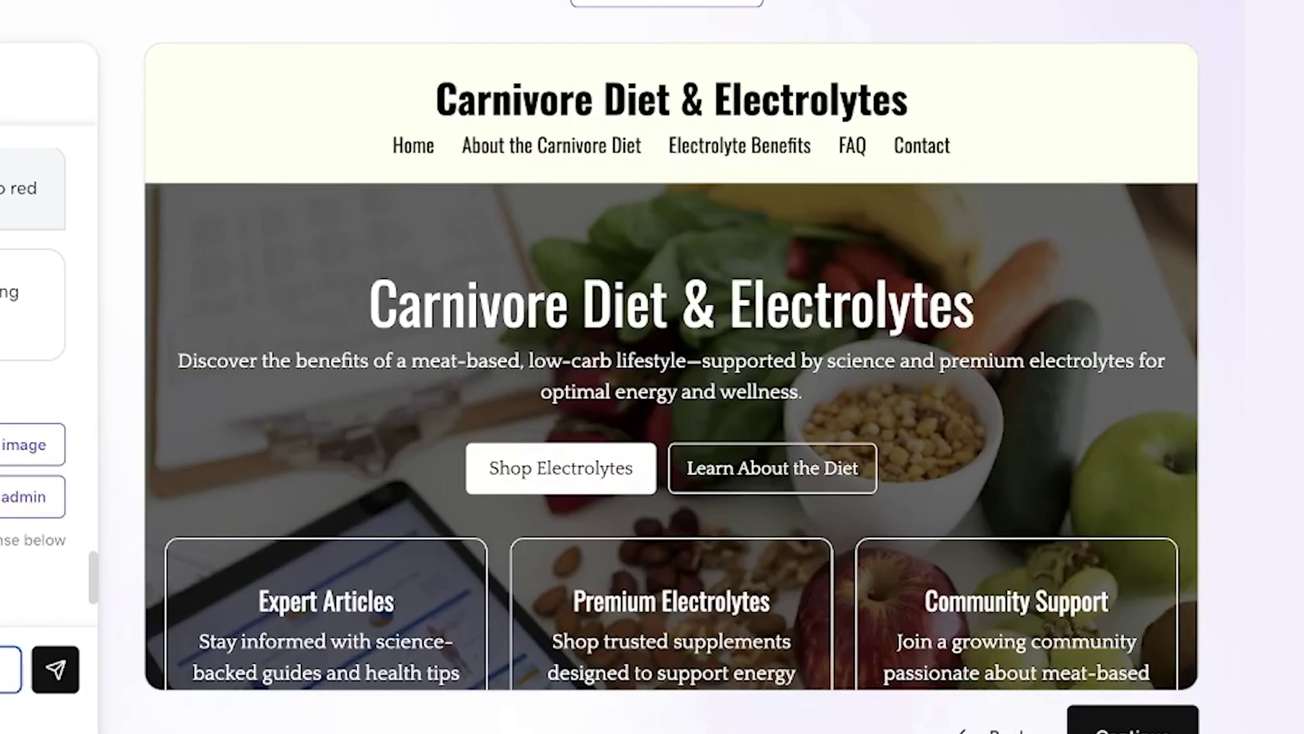
Ask Airo to add a tab for the Carnivore Electrolytes Shop to the site
text(A)
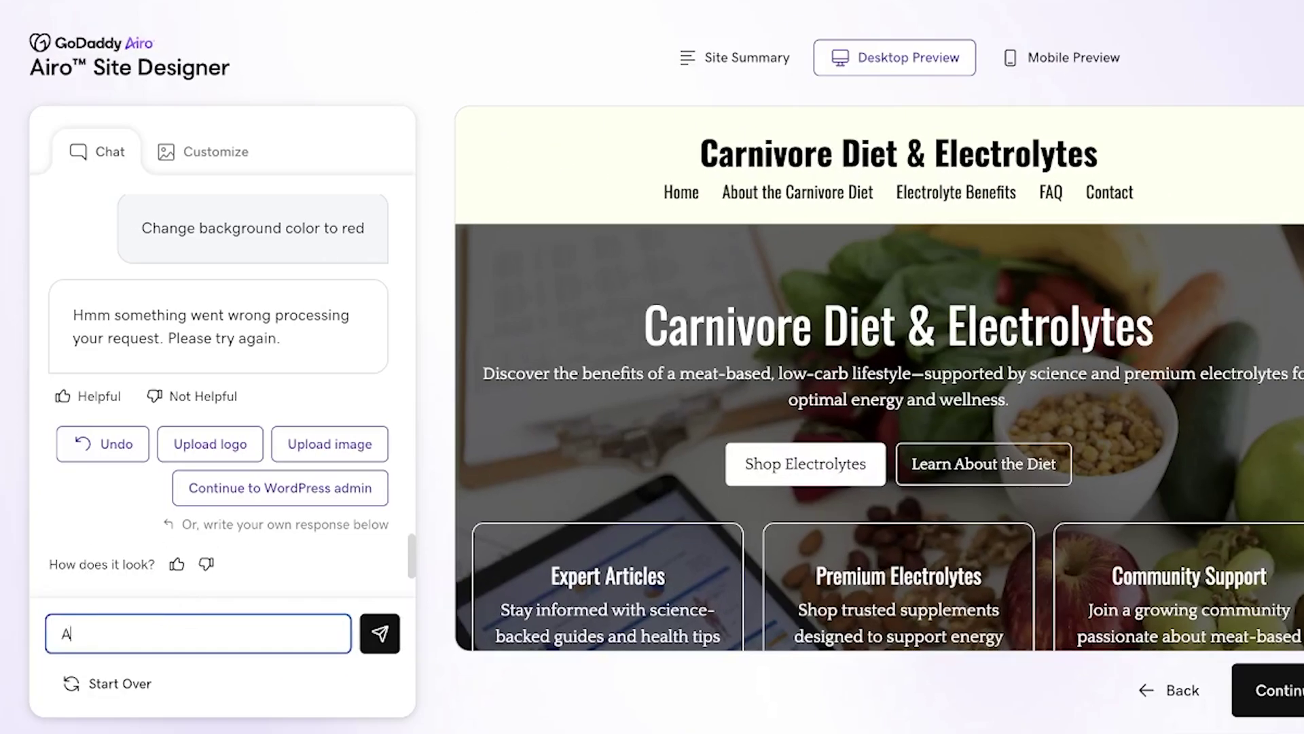
text(dd a tab for the Carnivore Electrolyt)
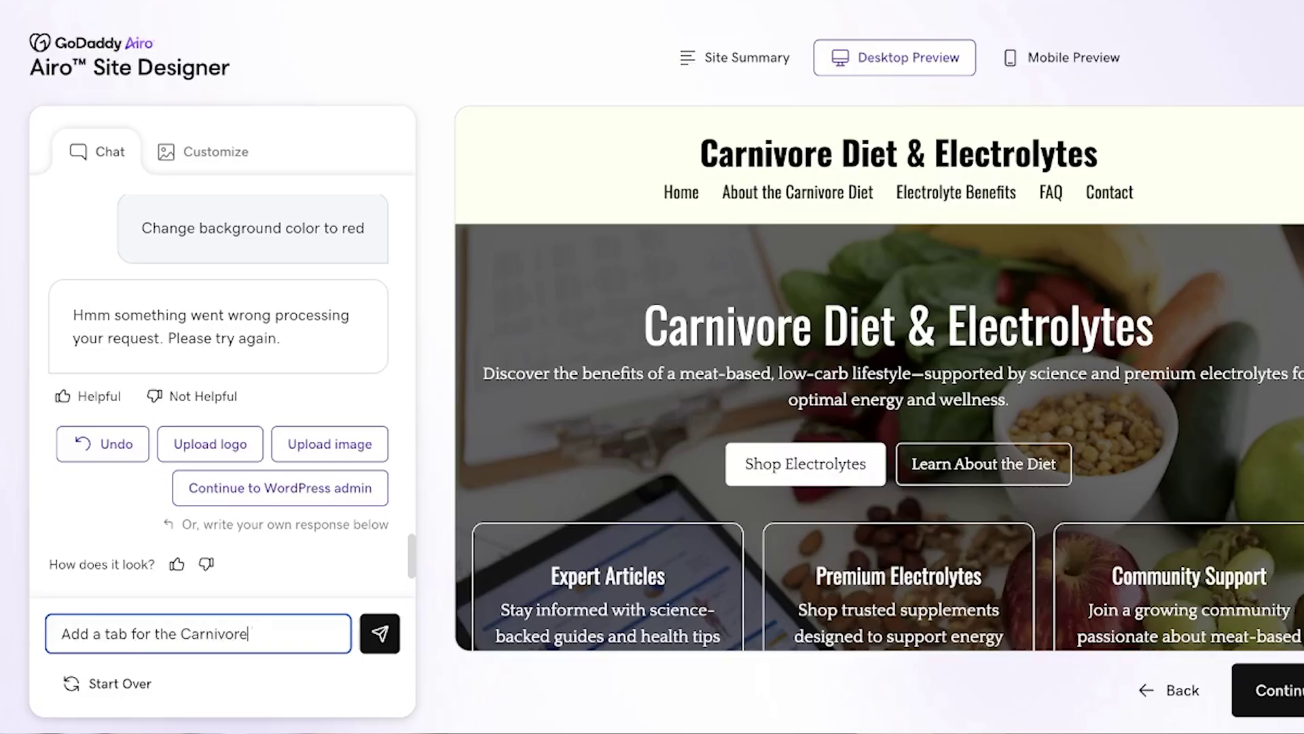
text(es Shop)
key(Return)
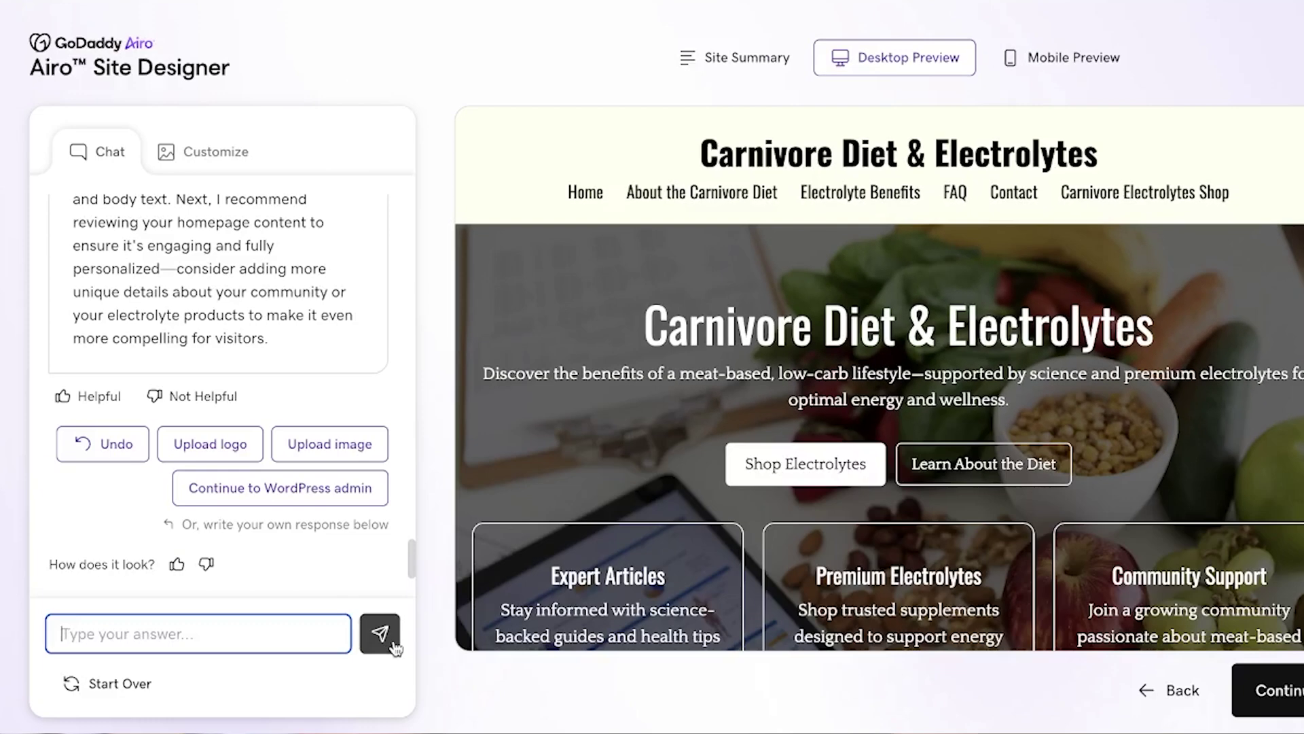
Ask Airo to change the site's header with the request "Change header"
text(Change header)
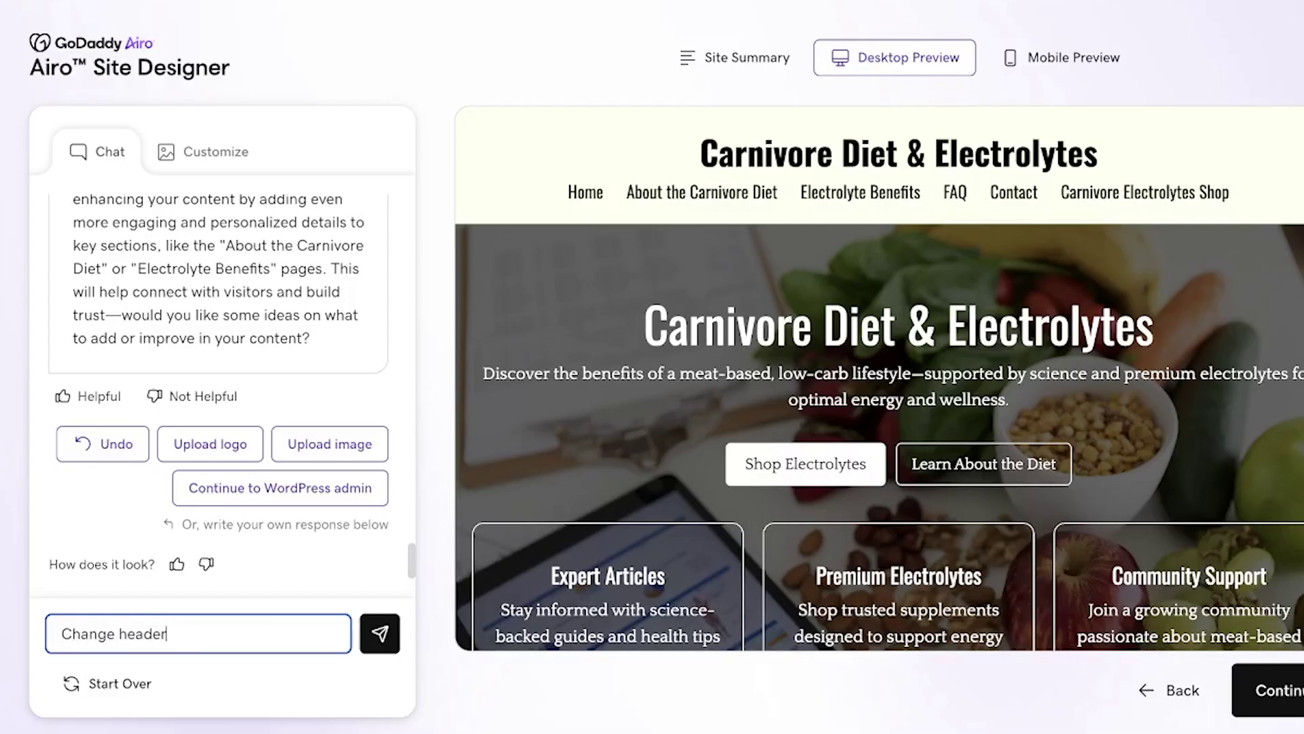
key(Return)
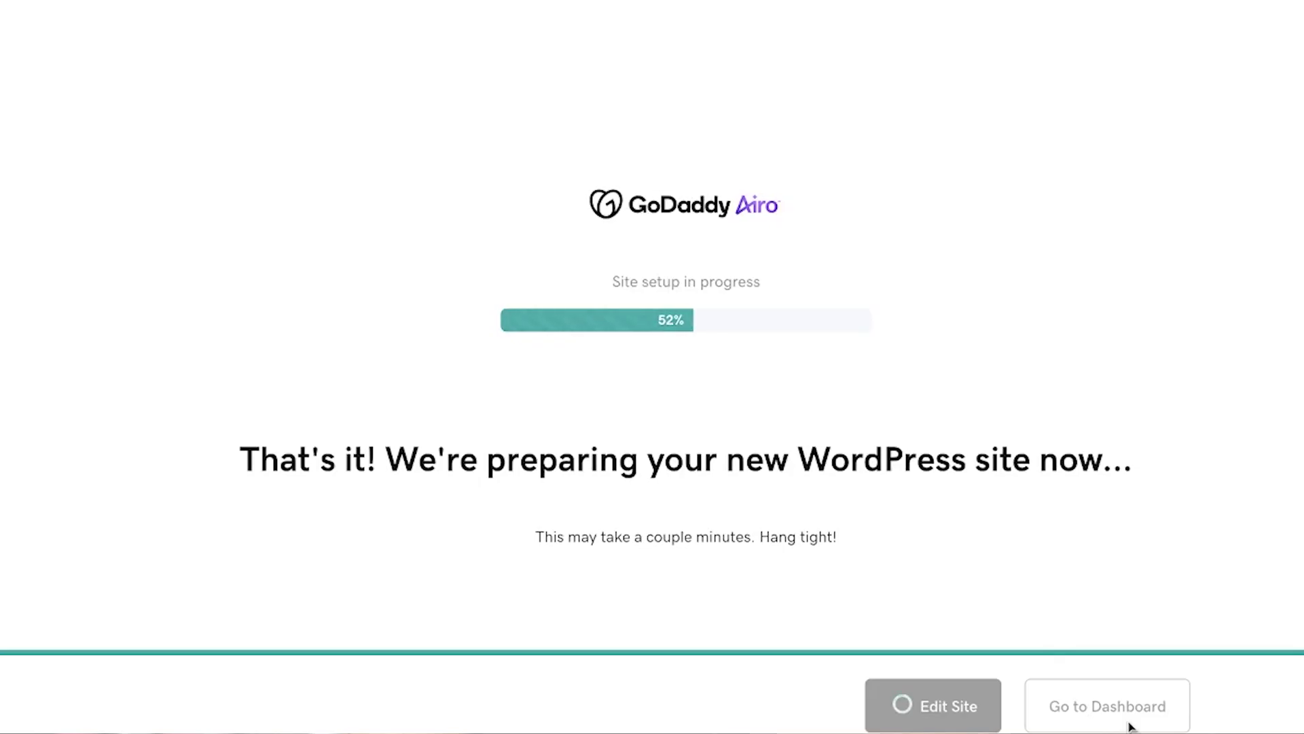
Go to the new WordPress site's dashboard and open the Electrolyte Benefits page for editing
click(1108, 706)
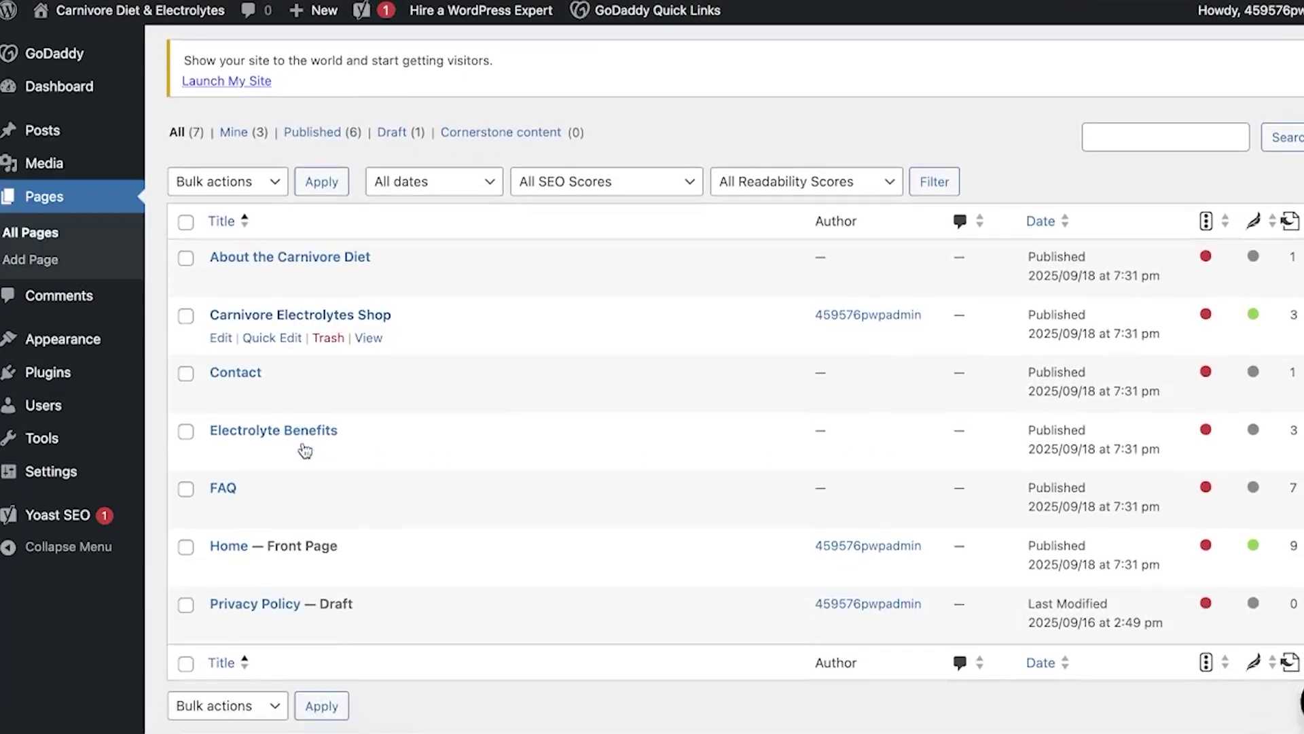
click(304, 435)
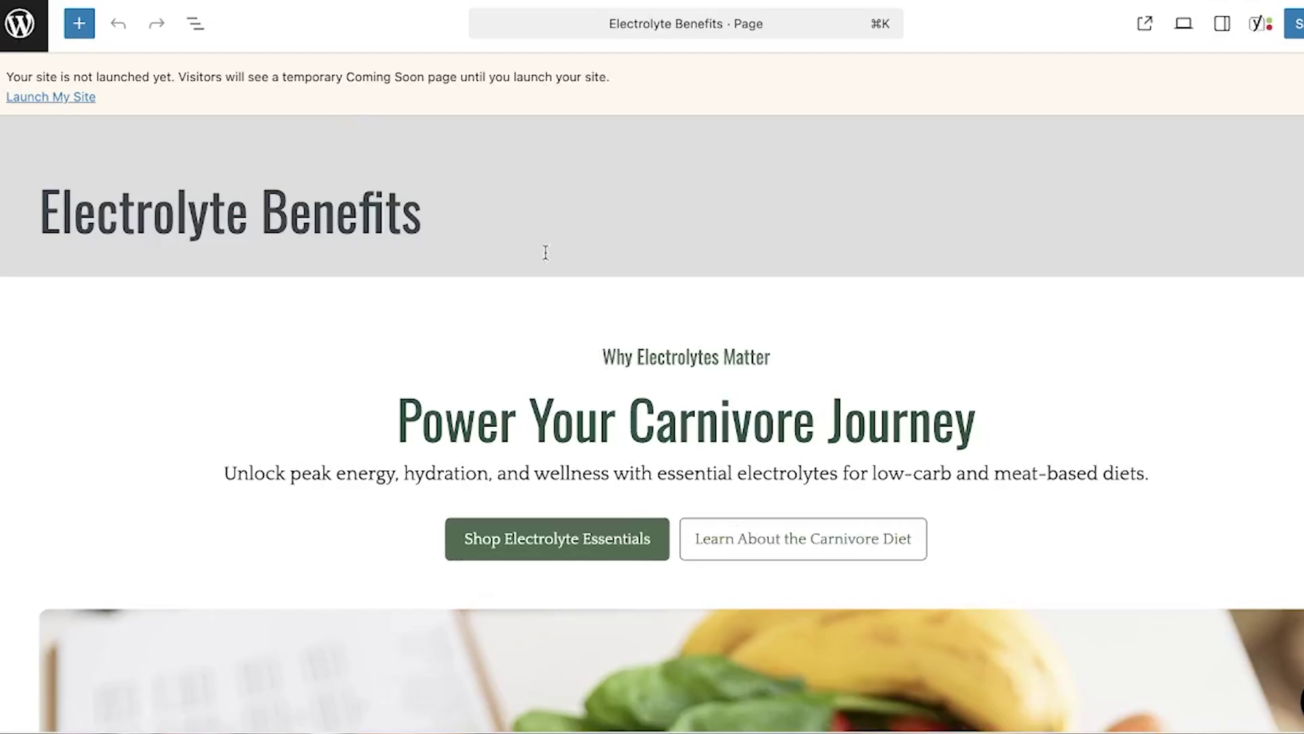
Select the "Why Electrolytes Matter" subheading, the "Unlock Peak Wellness on a Carnivore or Low-Carb Diet" heading and the paragraph beneath them
scroll(576, 299, down, 4)
scroll(576, 299, down, 20)
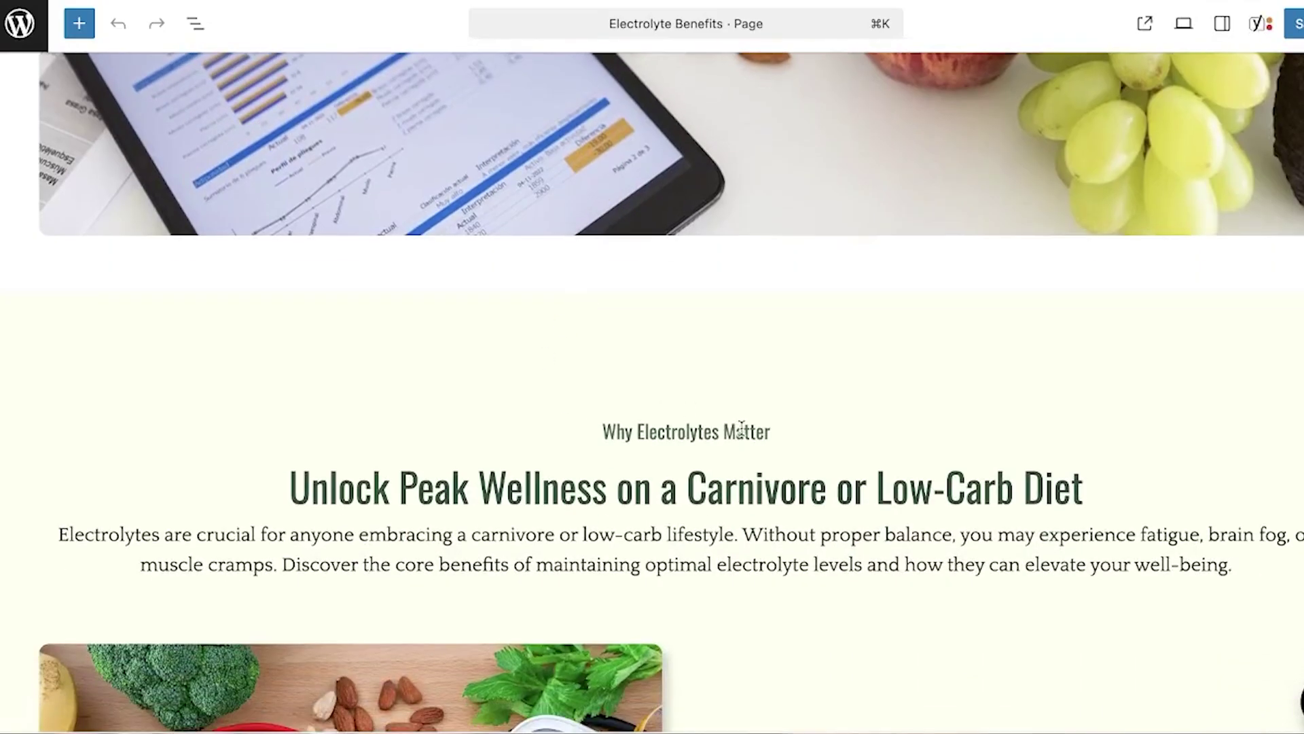
click(742, 429)
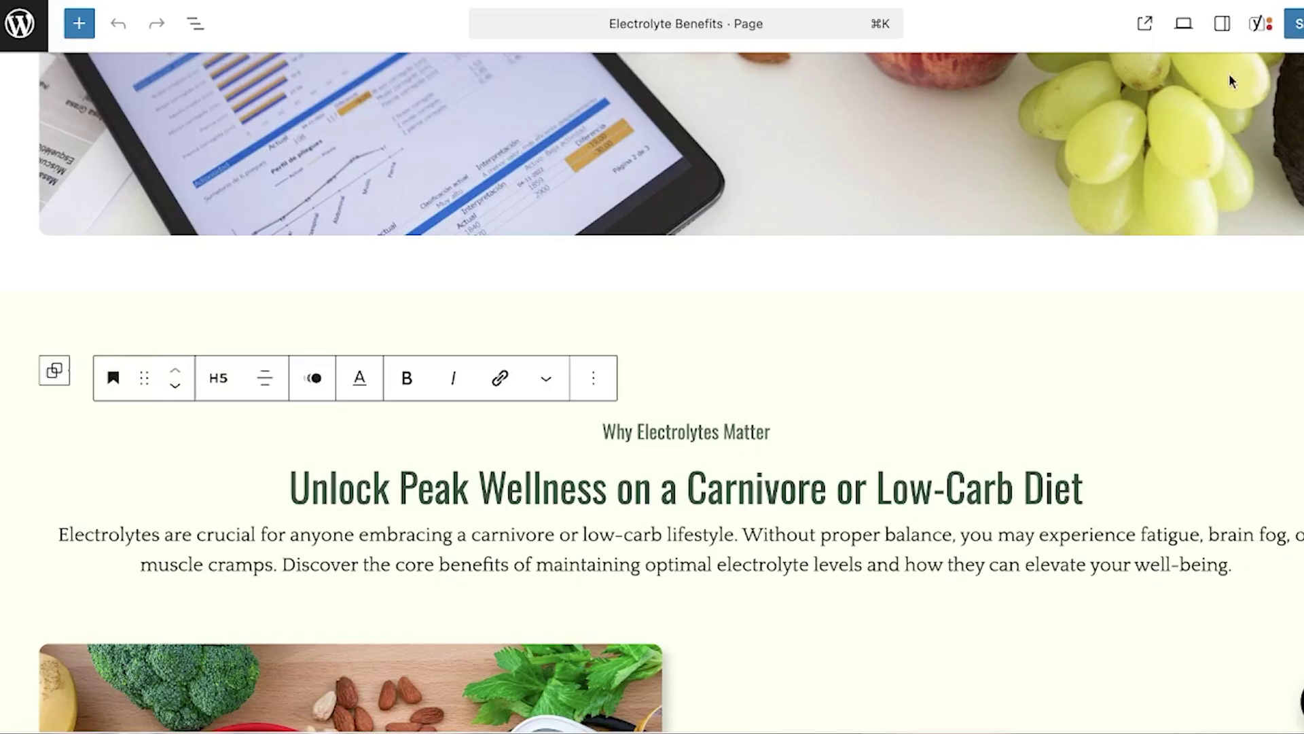
triple_click(668, 532)
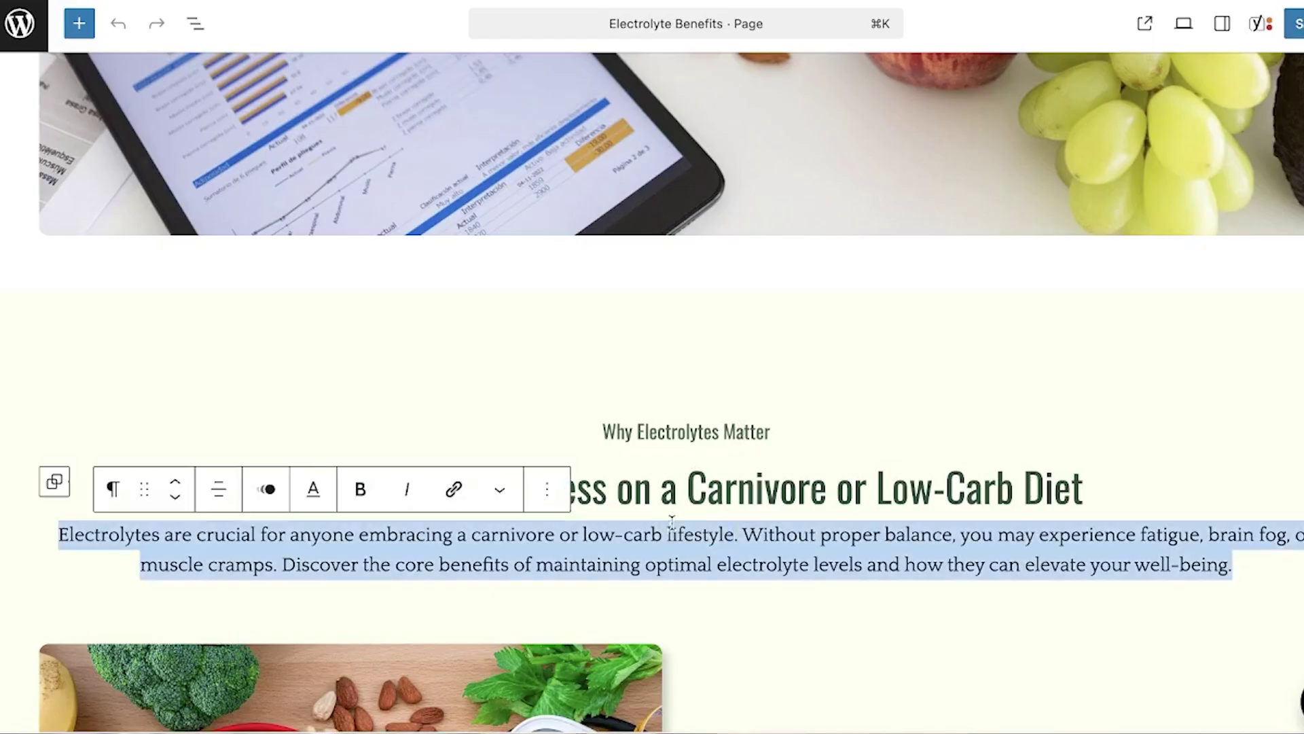
key(shift+Up)
key(shift+Up)
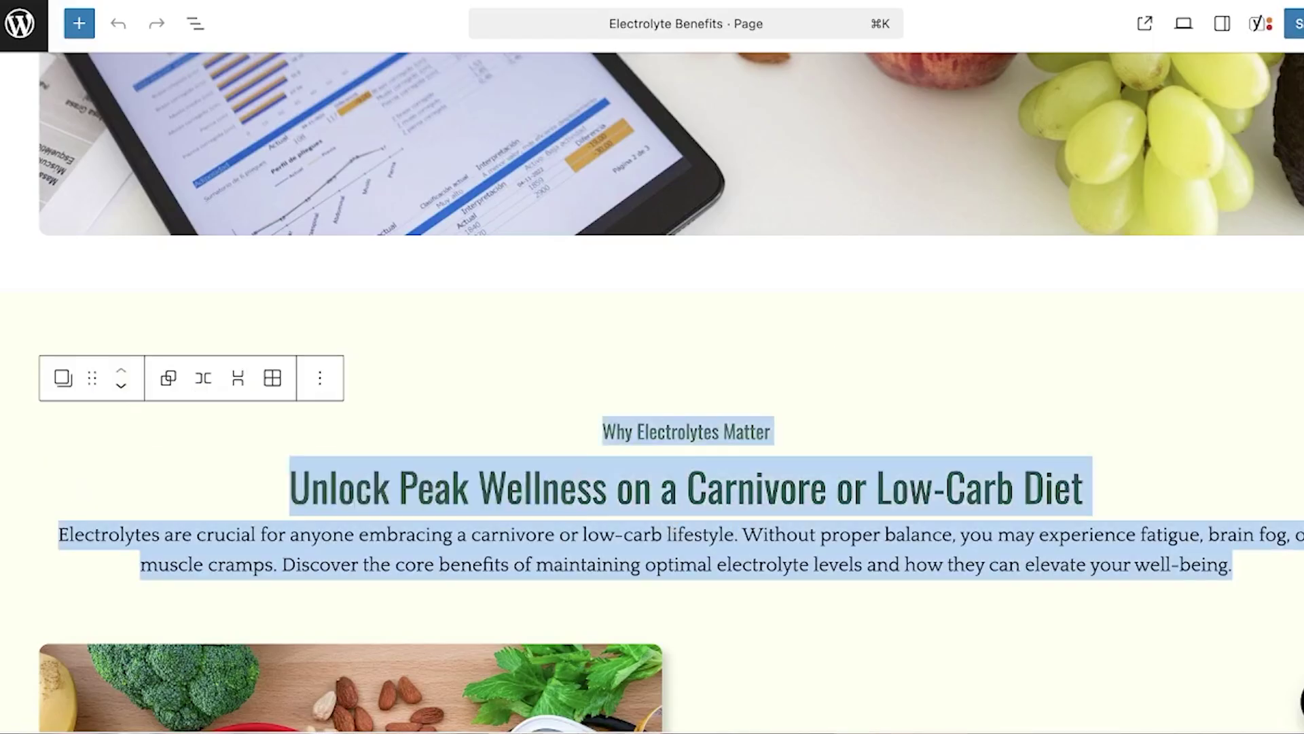